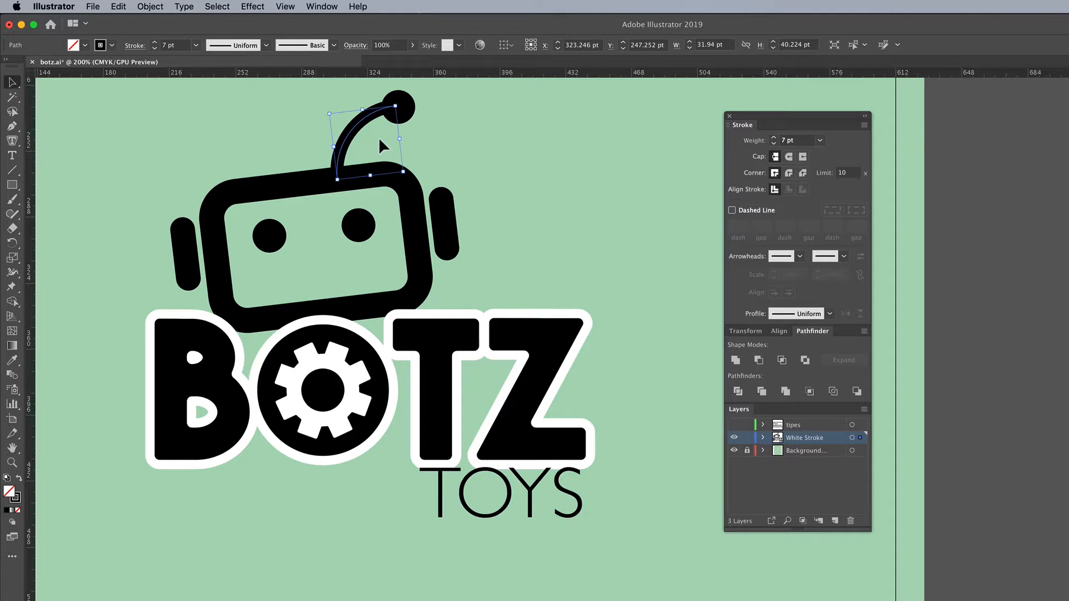
Step: Convert the curved antenna arm's 7 pt stroke into an outlined shape with Outline Stroke
left_click(150, 6)
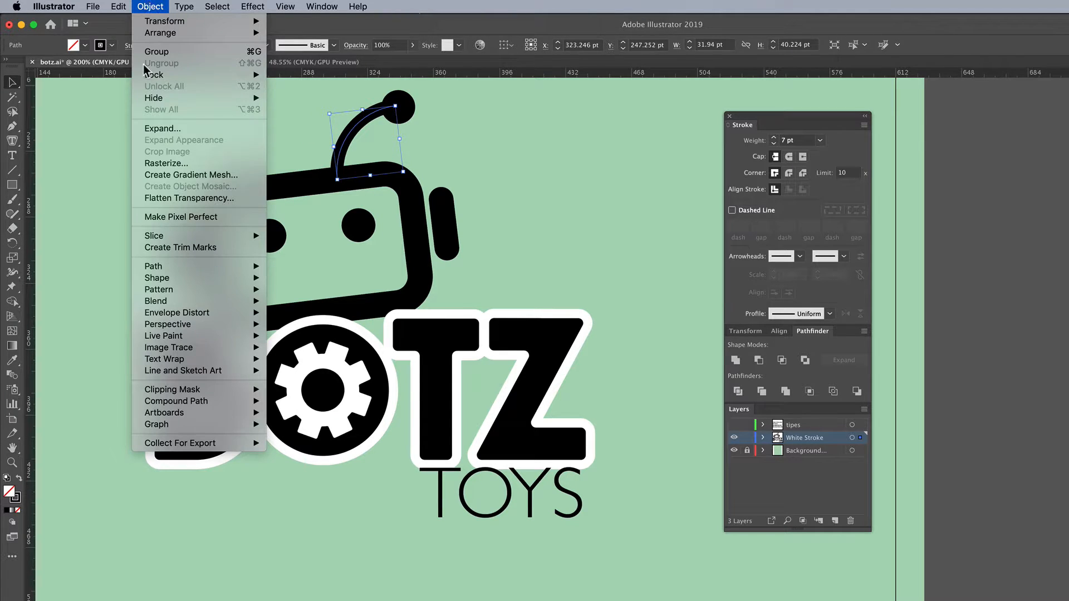
mouse_move(185, 269)
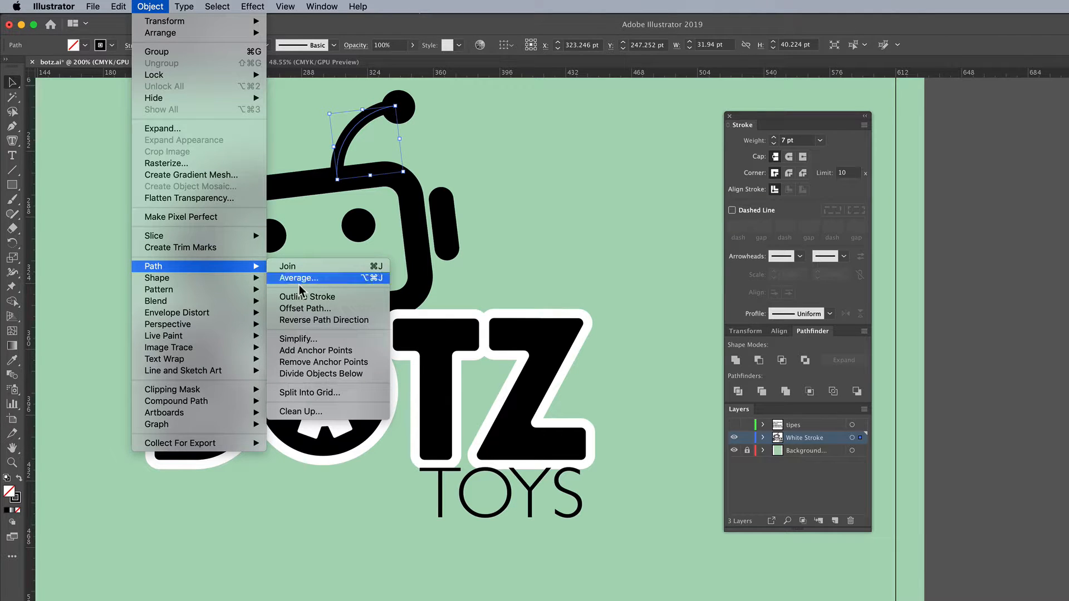
left_click(307, 297)
left_click(485, 122)
Step: Try moving the outlined antenna arm up and to the left in Outline view, and undo the move
key("super+y")
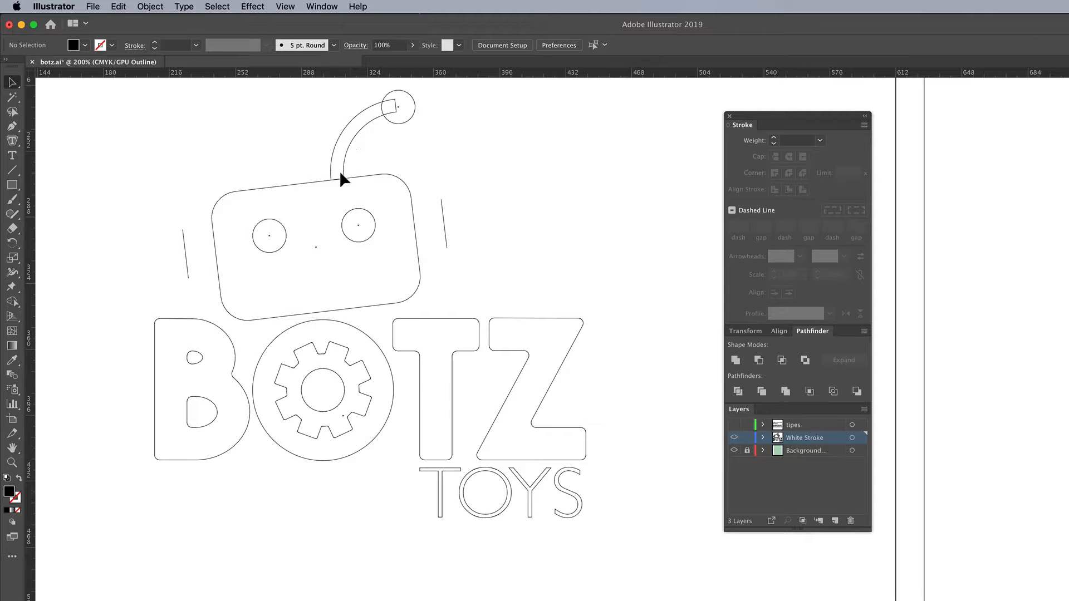
left_click_drag(346, 154, 316, 148)
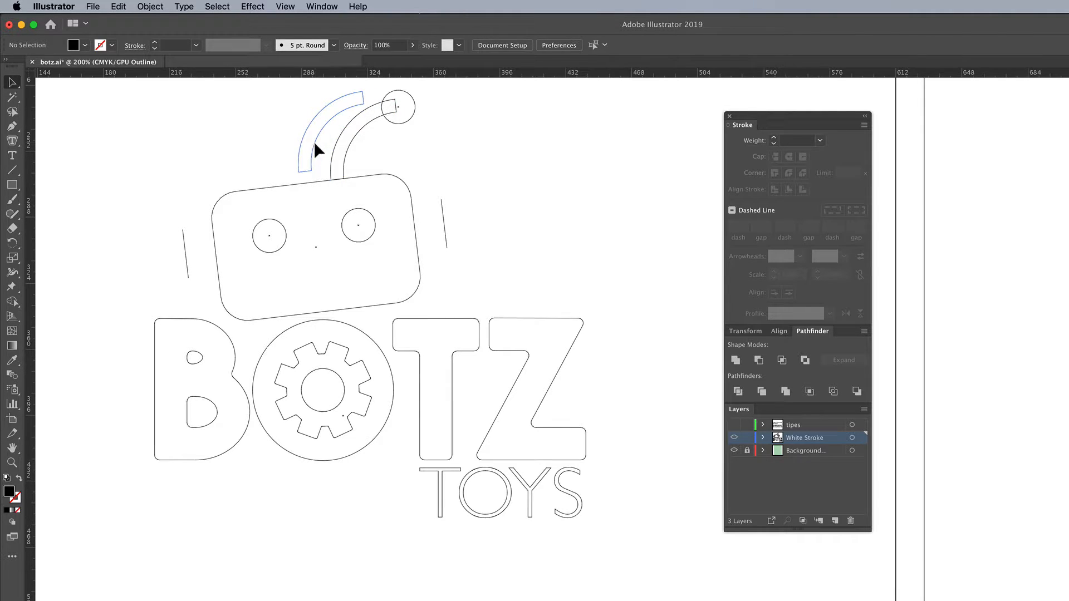
left_click(356, 99)
scroll(429, 165, "right", 1)
key("super+z")
key("super+y")
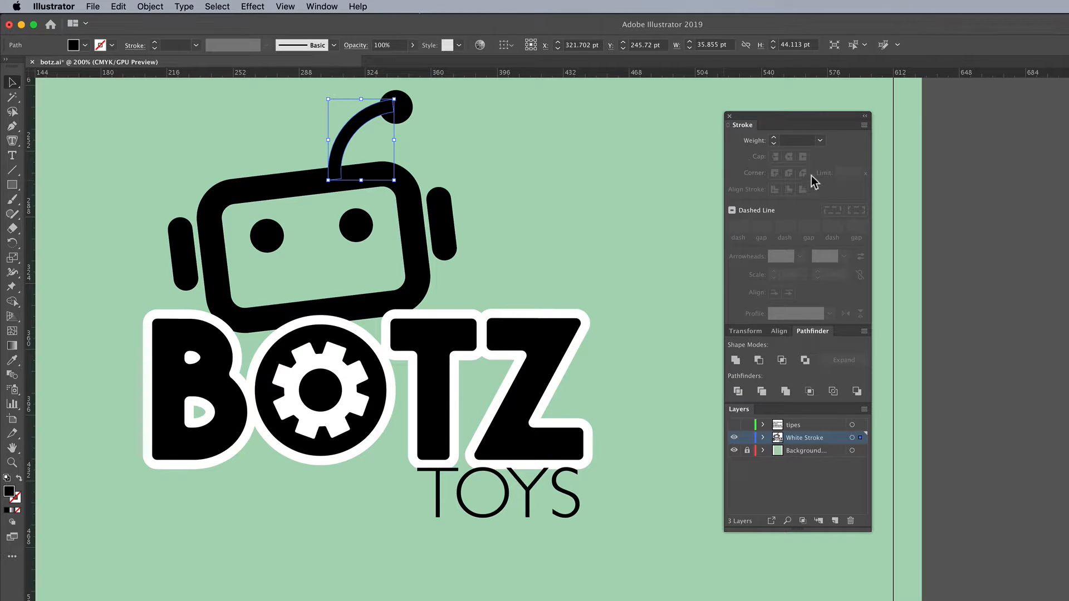
left_click(543, 147)
Step: Convert the strokes of both robot ears into filled shapes with Outline Stroke and check them in Outline and Preview views
key("super+y")
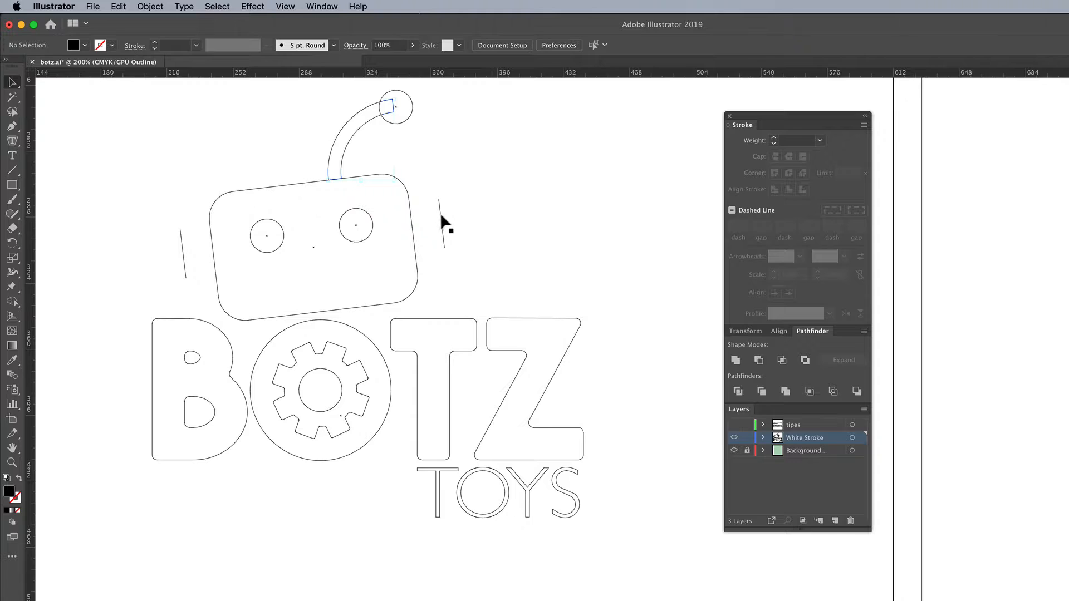
left_click(442, 221)
left_click(182, 250, "shift")
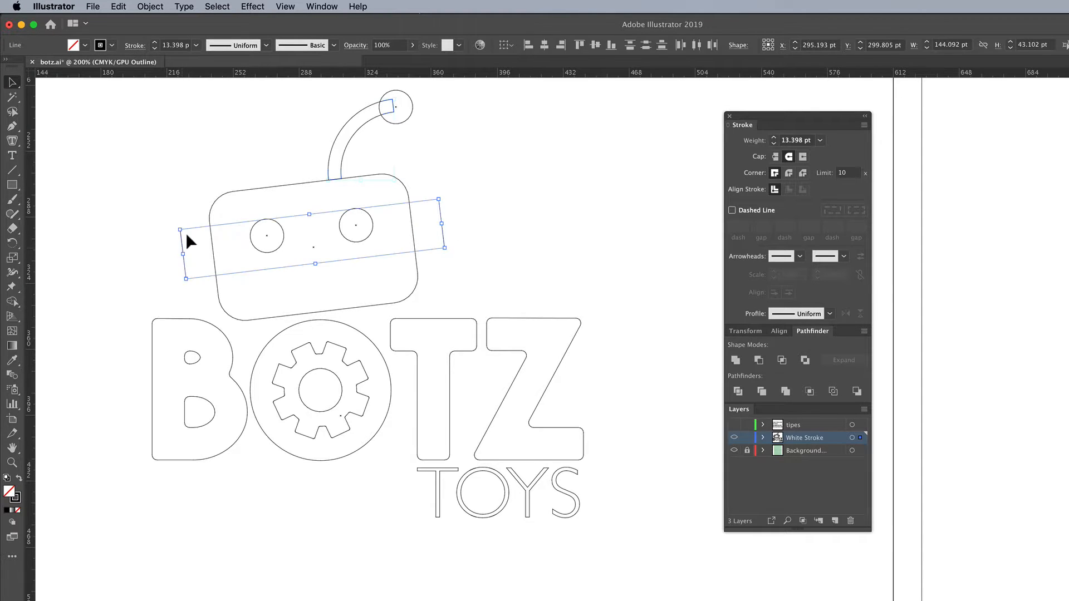
key("shift+super+b")
left_click(158, 7)
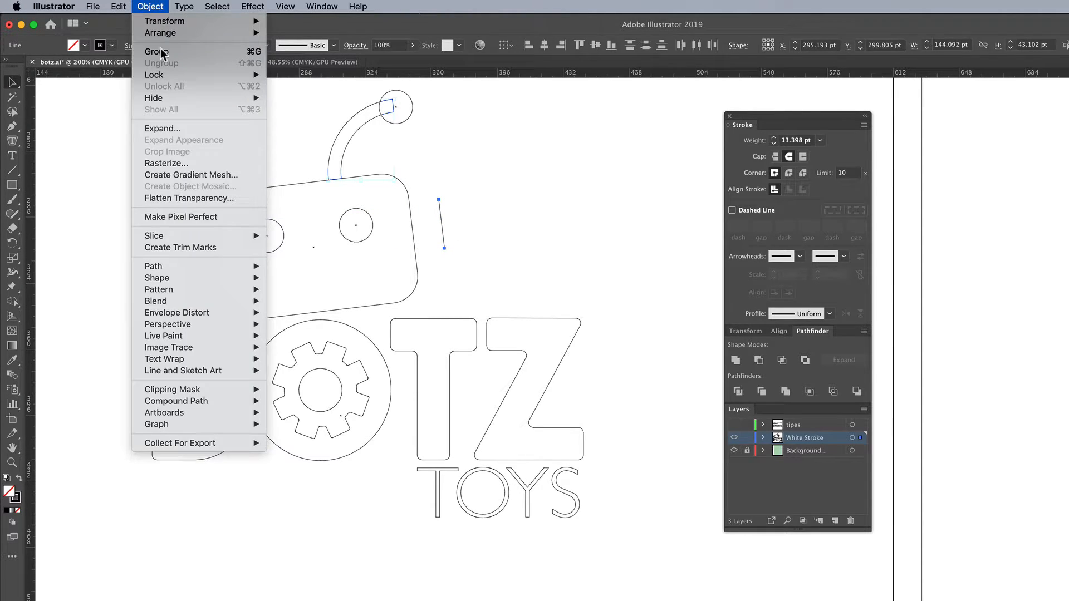
mouse_move(167, 276)
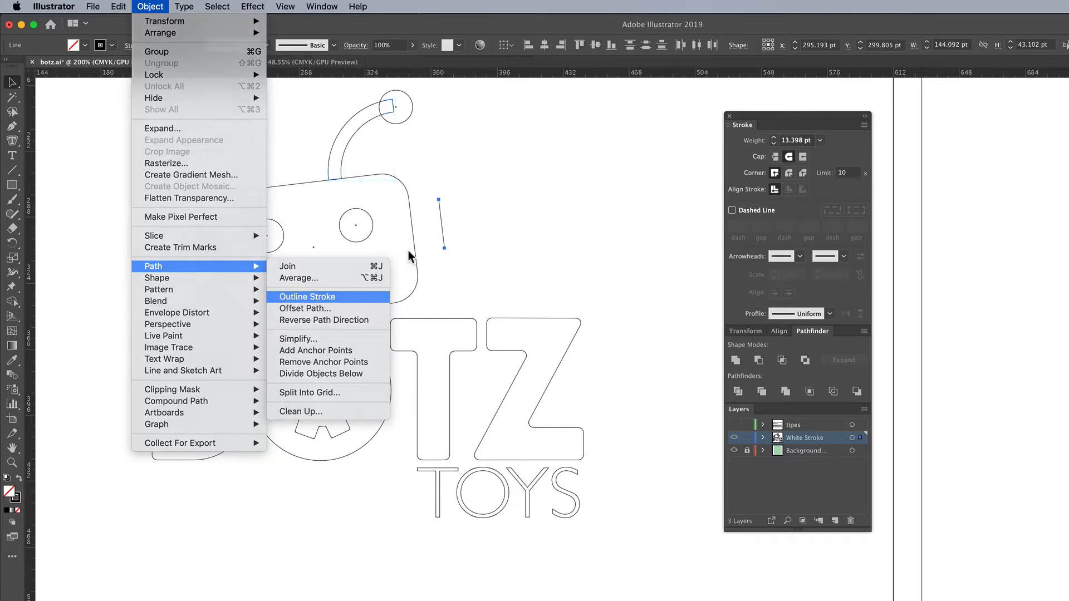
left_click(278, 300)
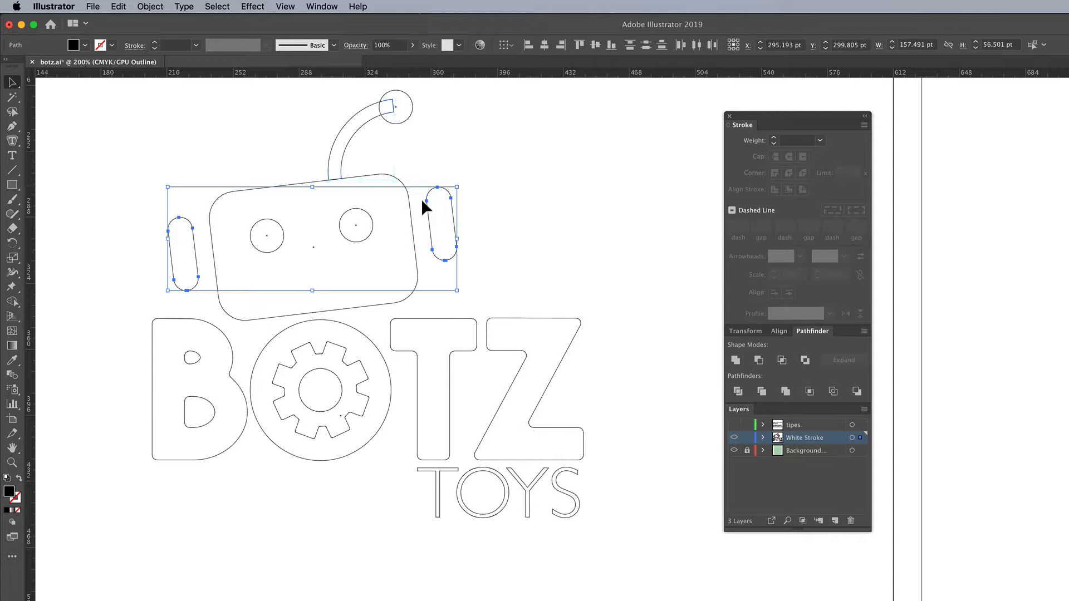
key("super+y")
left_click(519, 204)
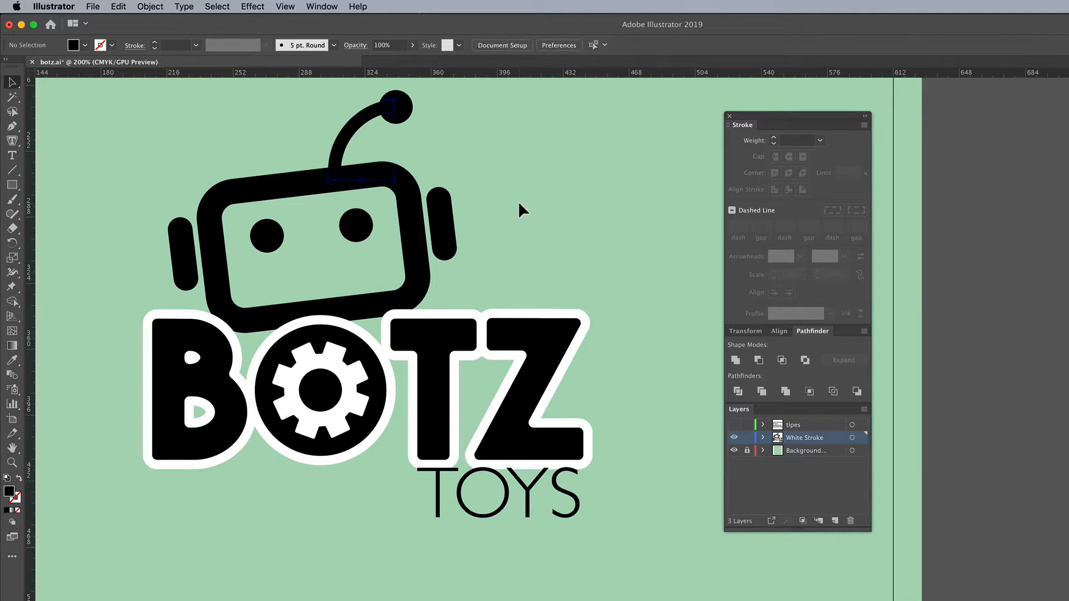
key("super+y")
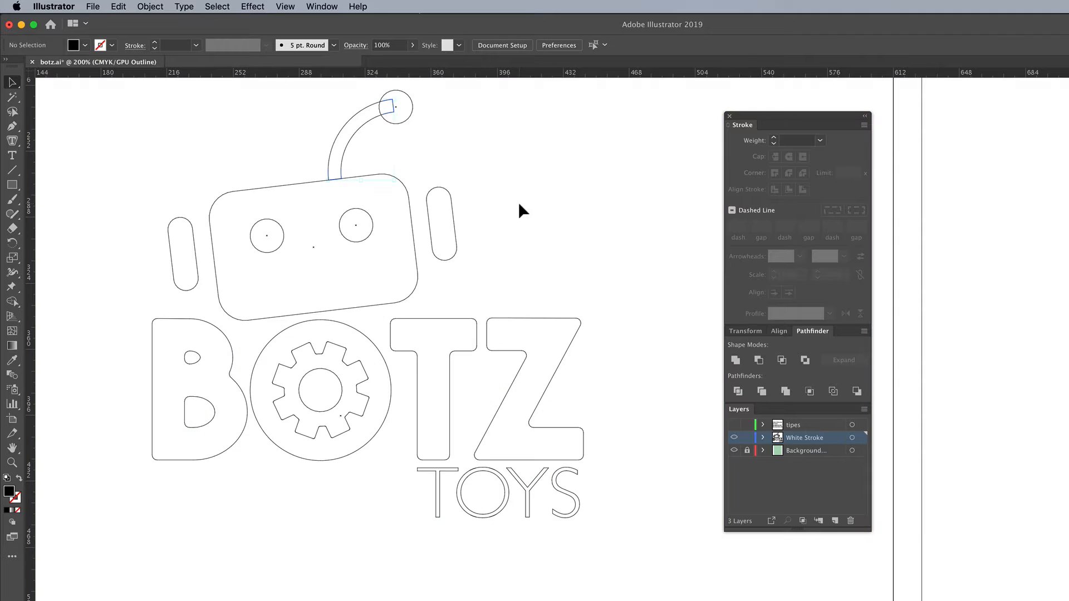
key("super+y")
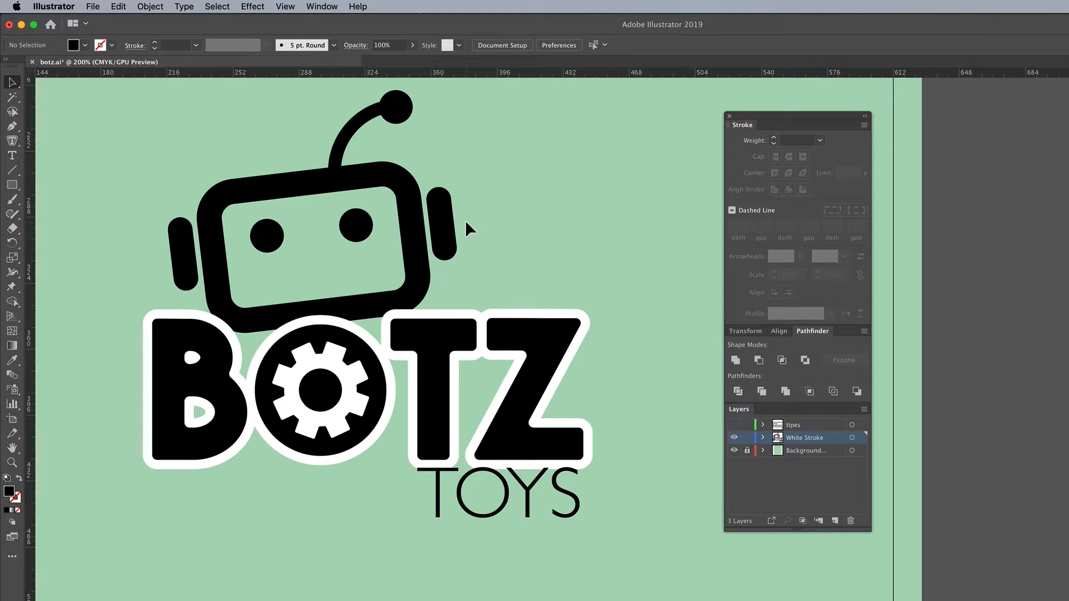
Step: Convert the robot head's rounded rectangle stroke into an outlined shape with Outline Stroke
left_click(242, 194)
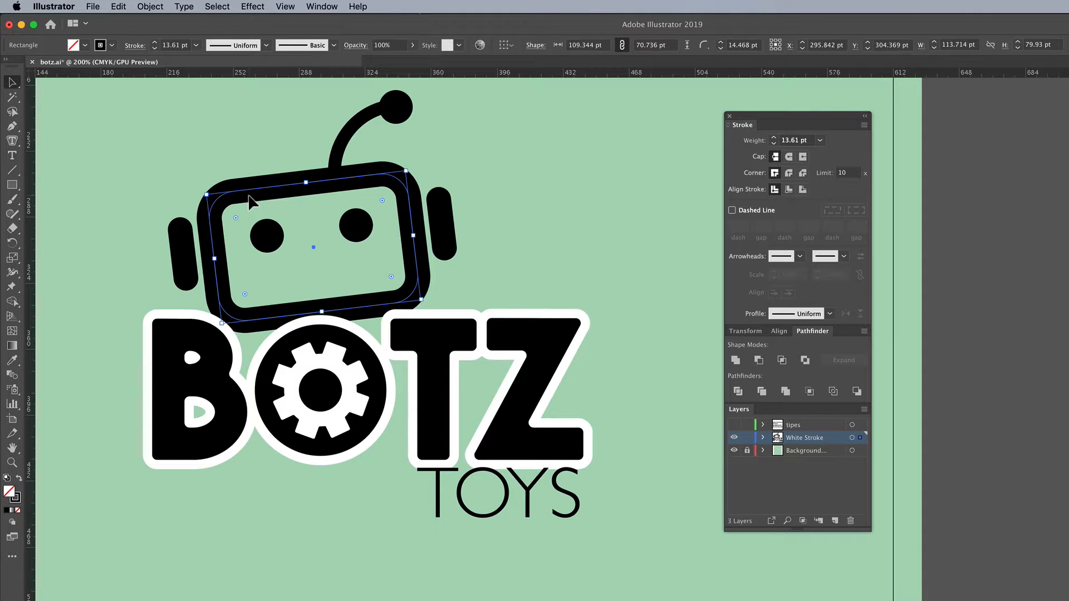
left_click(150, 6)
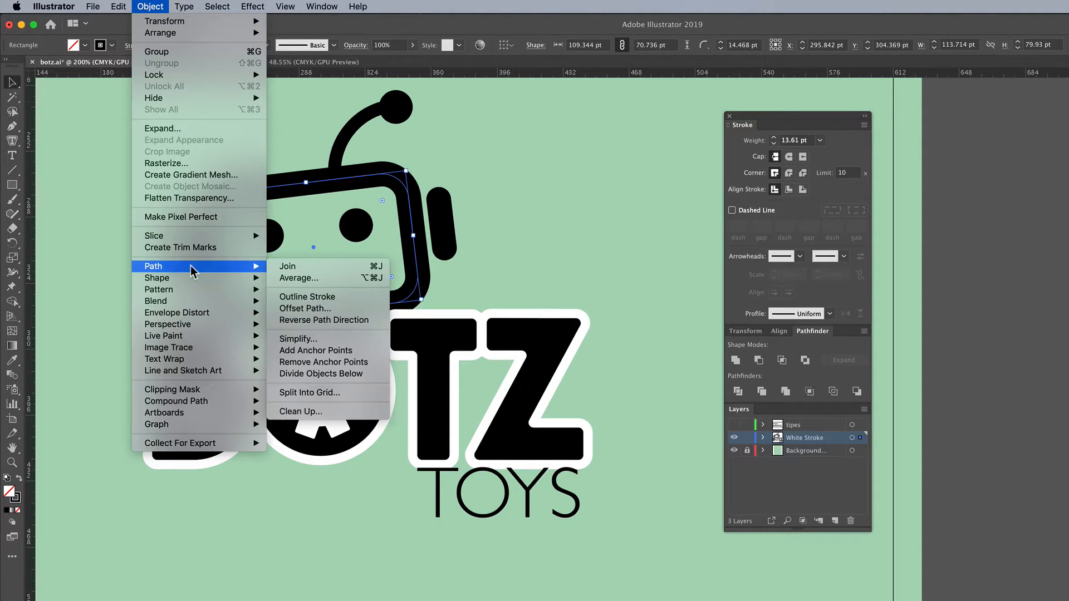
left_click(312, 298)
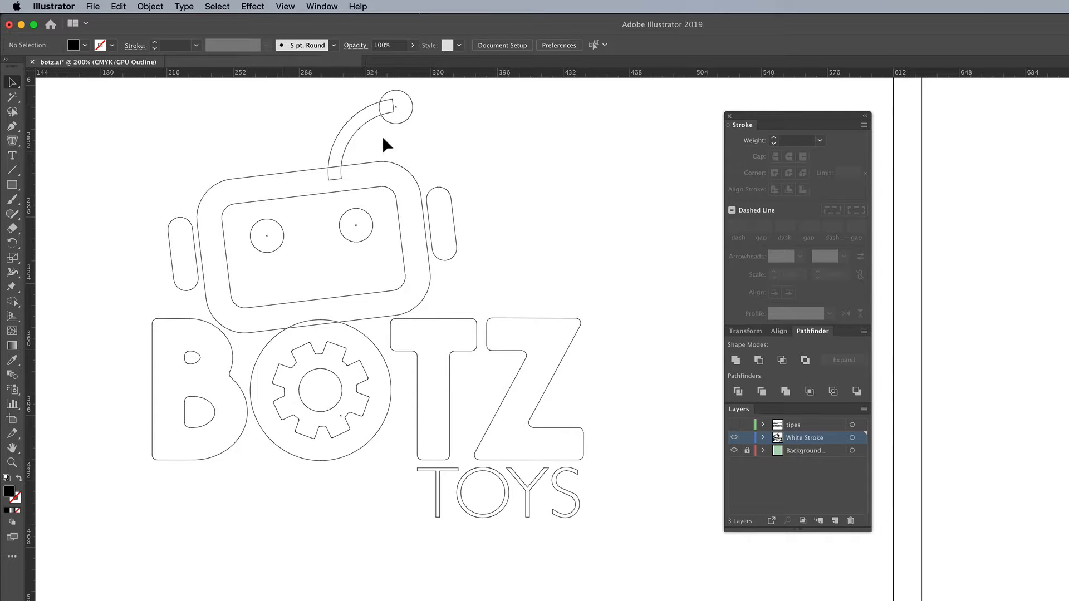
Step: Unite the antenna arm and the ball at its tip into one shape with Pathfinder
left_click(405, 119)
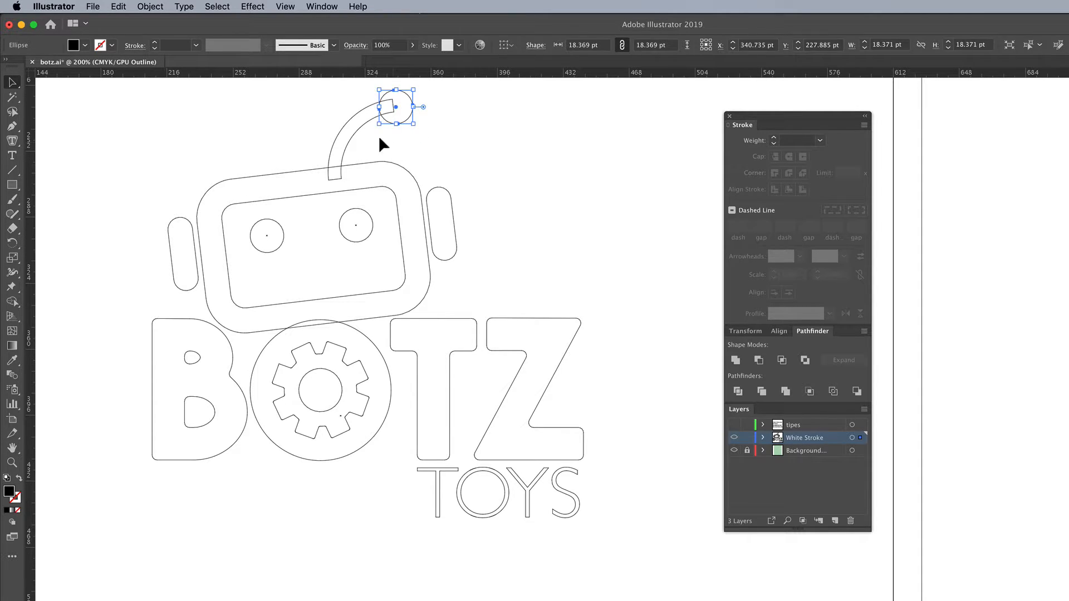
left_click(377, 138)
left_click(392, 114)
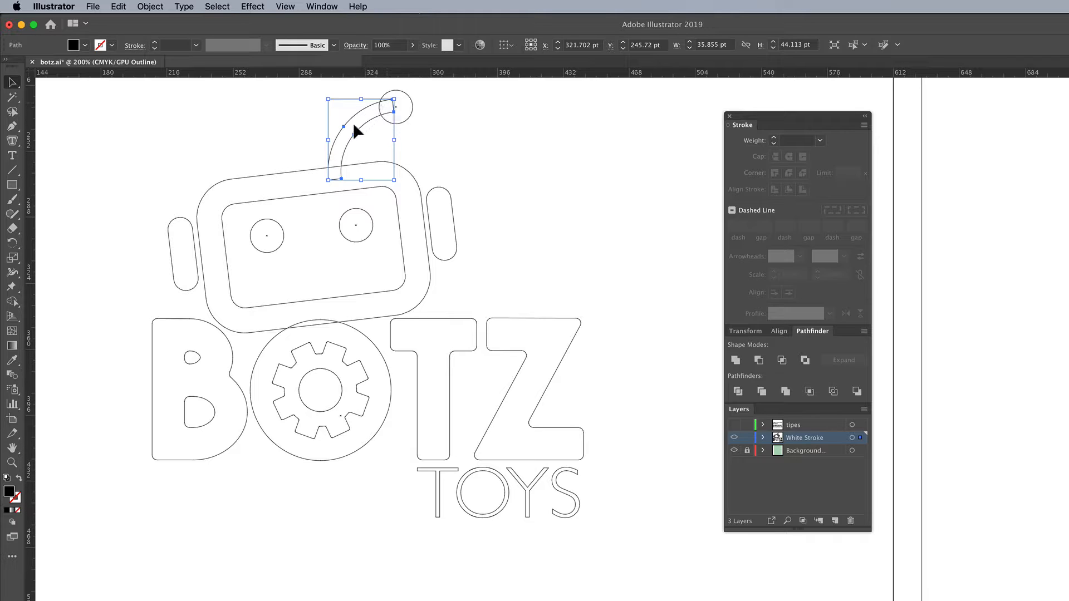
left_click(291, 170)
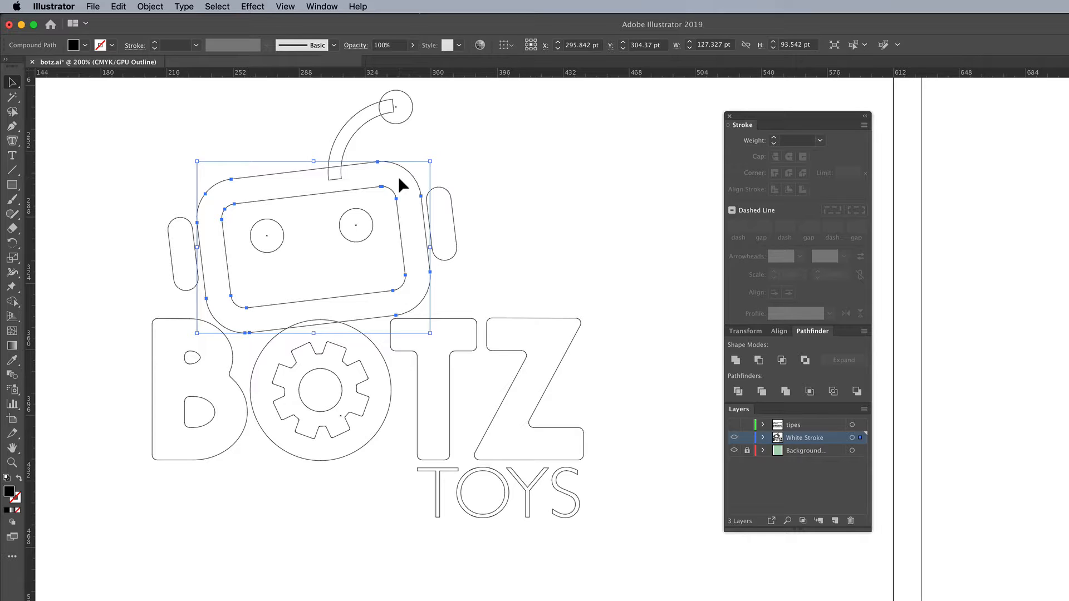
left_click(420, 128)
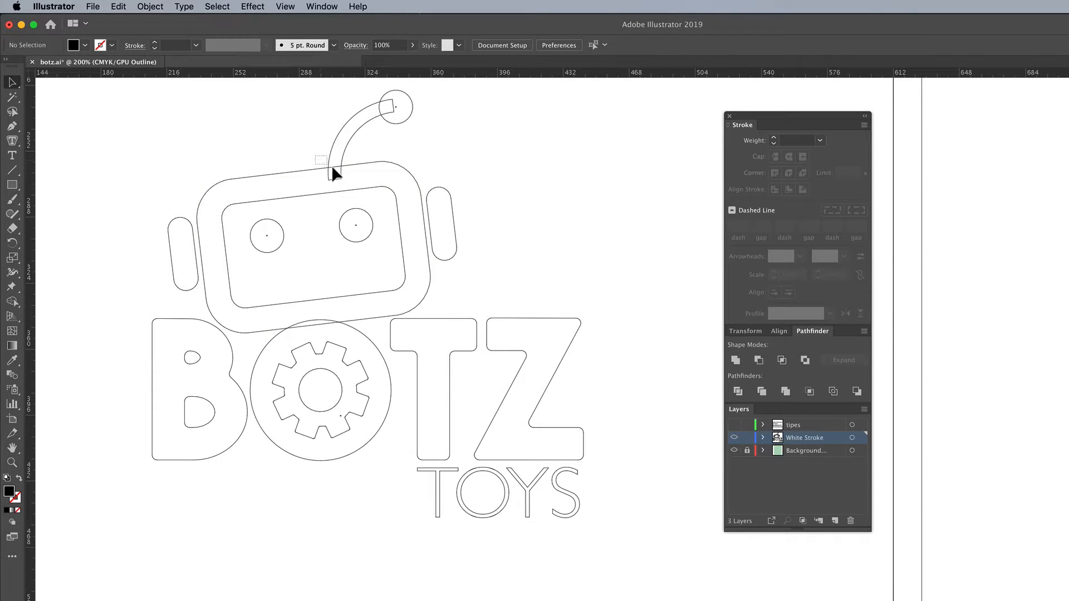
left_click_drag(332, 167, 346, 169)
left_click(432, 148)
left_click_drag(402, 126, 402, 126)
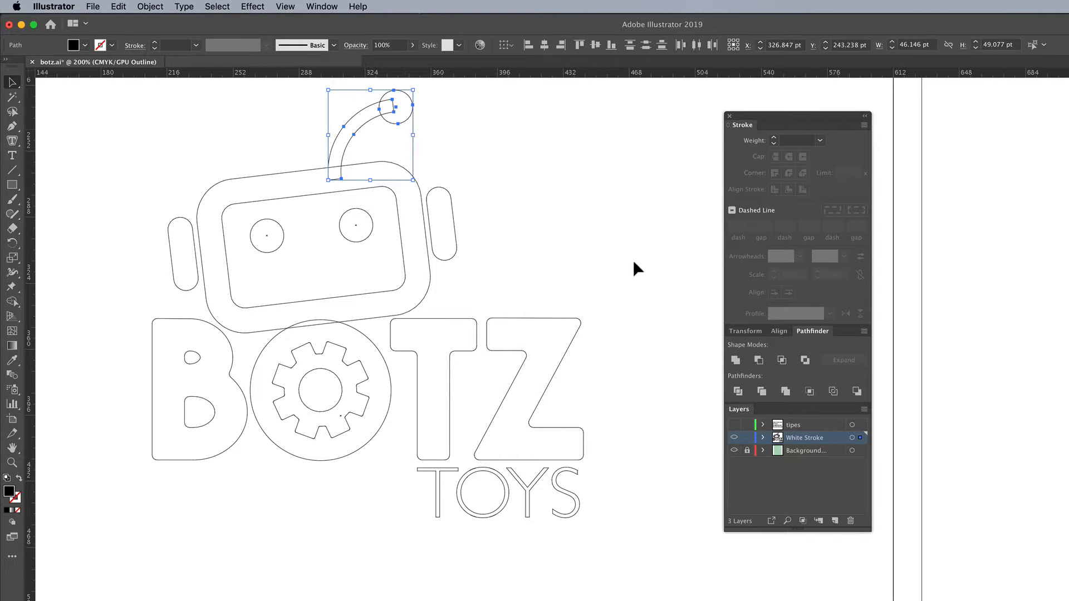
left_click(735, 360)
left_click(589, 193)
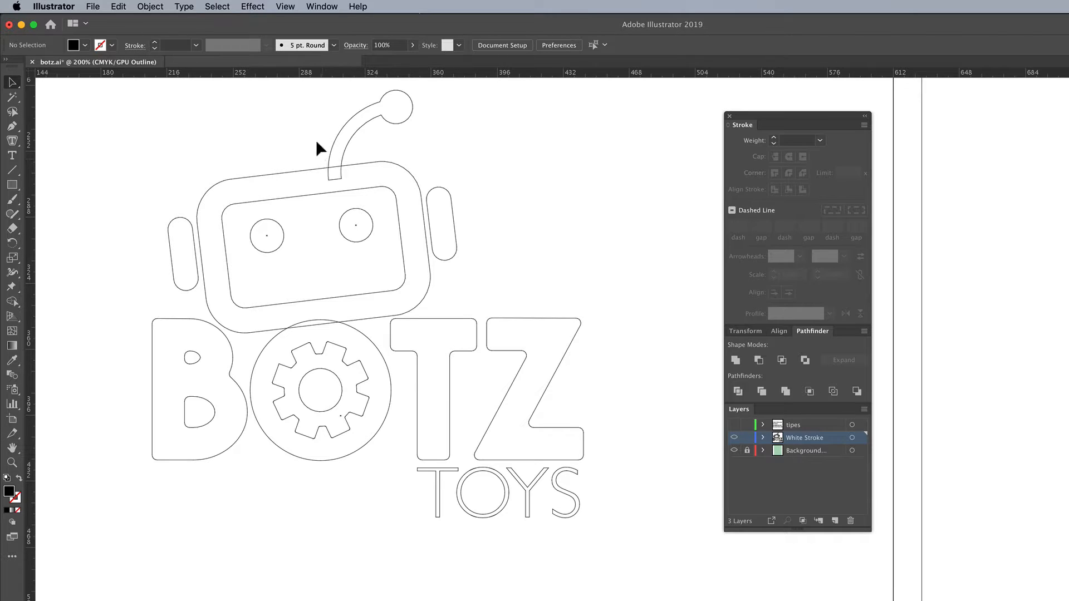
Step: Unite the antenna with the robot head frame and compare the artwork in Preview and Outline views
left_click(358, 175)
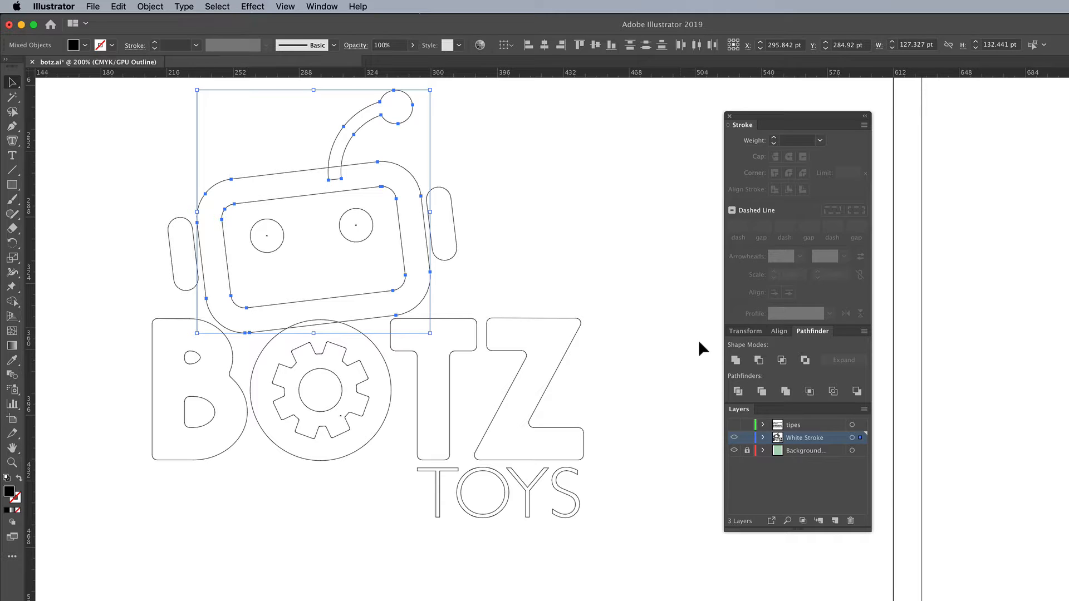
left_click(735, 360)
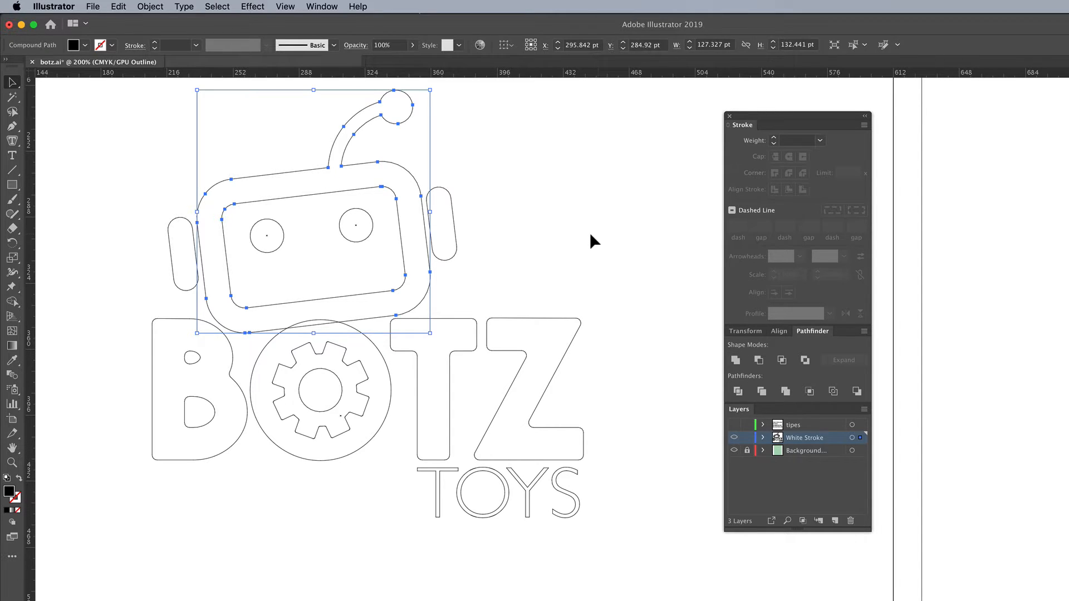
left_click(591, 236)
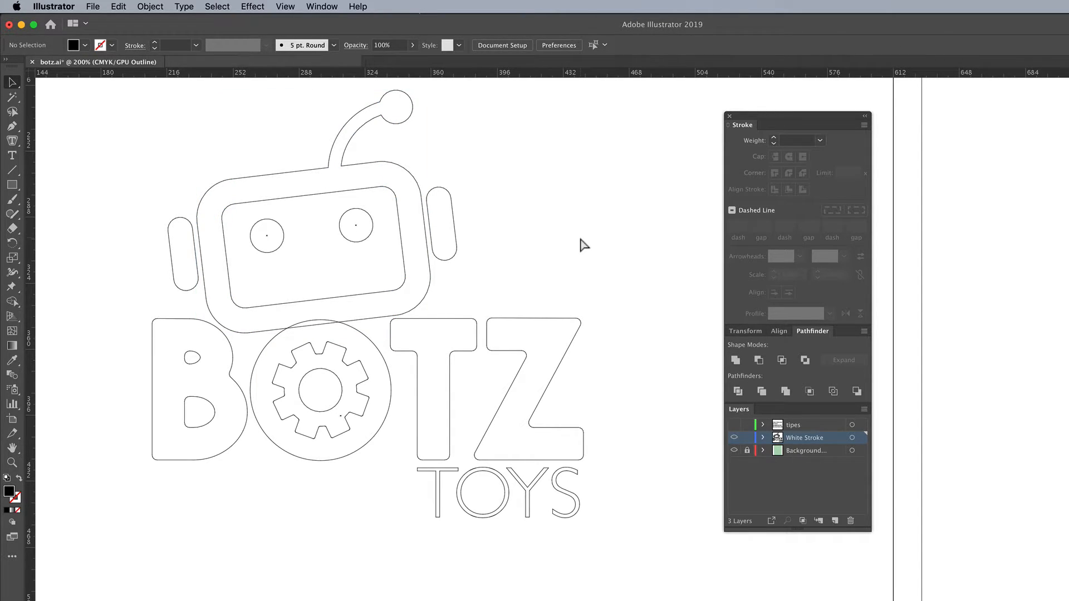
key("super+y")
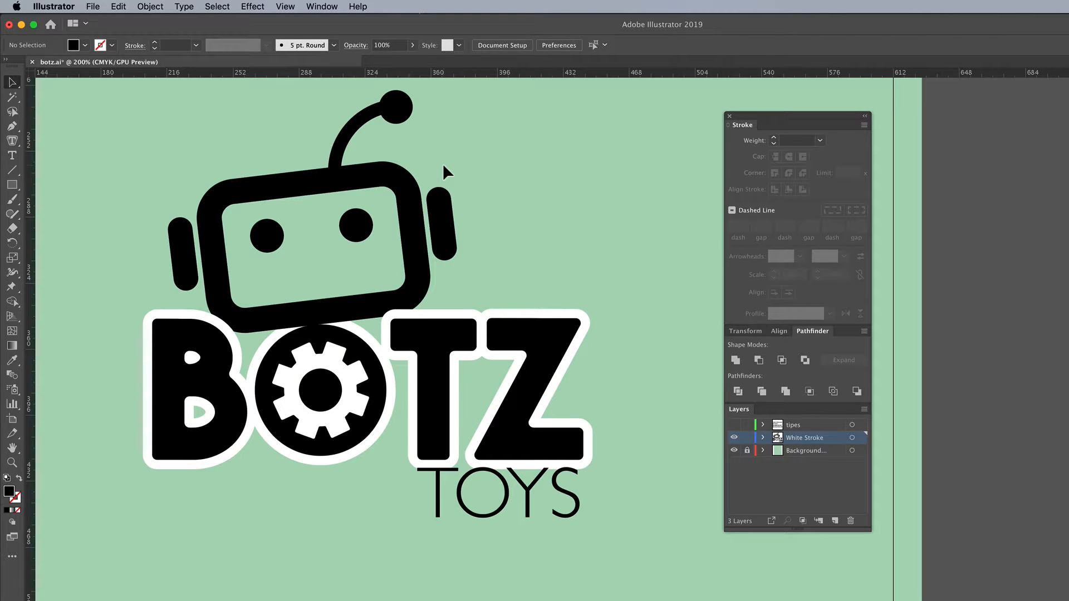
key("super+y")
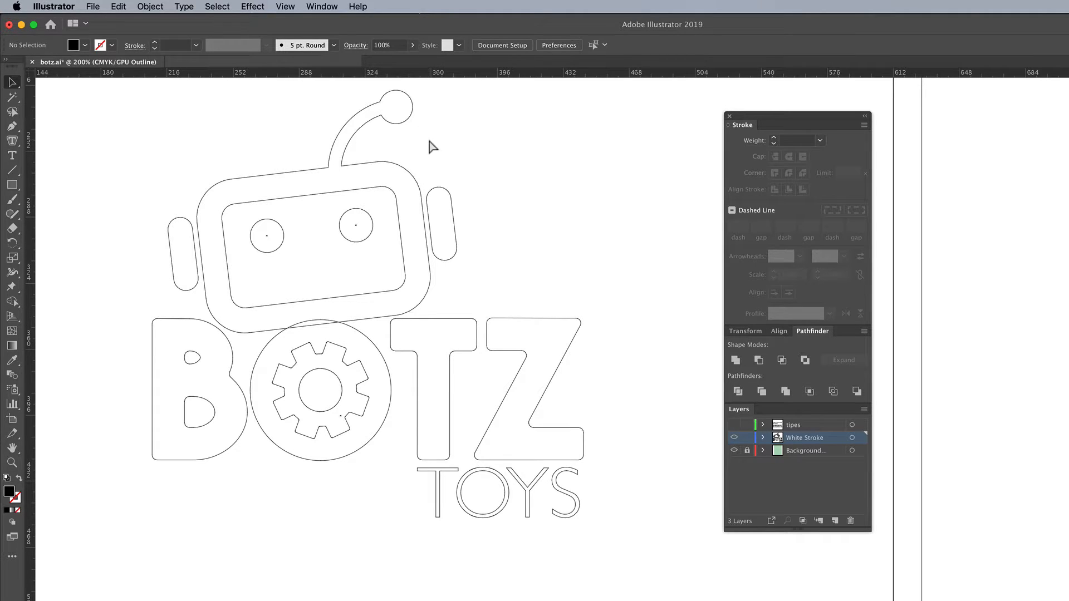
key("super+y")
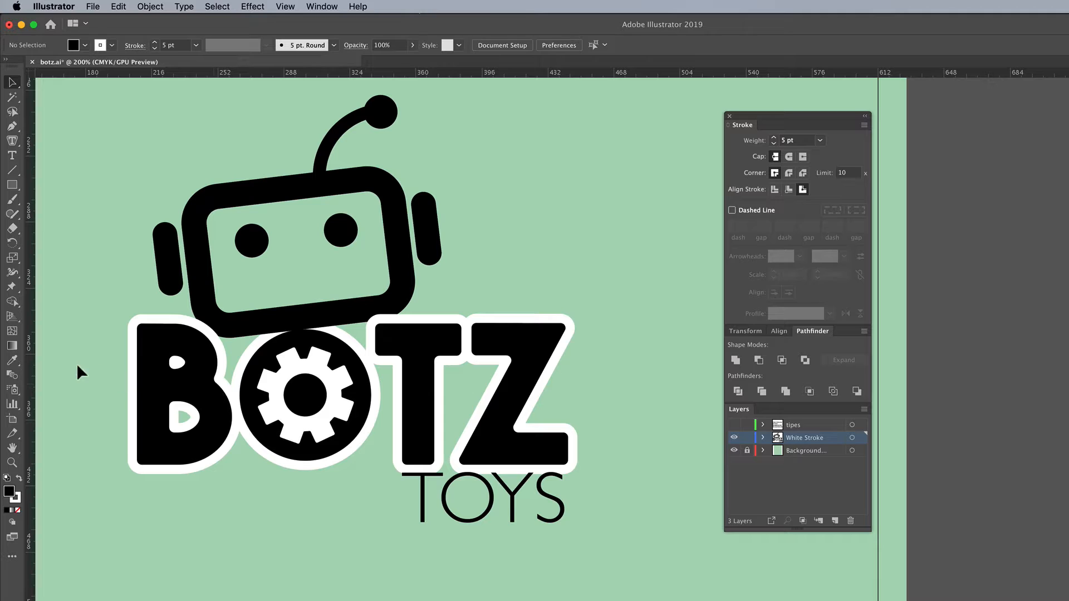
Step: Convert the strokes of the selected BOTZ lettering into outlined shapes with Outline Stroke
left_click_drag(81, 366, 603, 397)
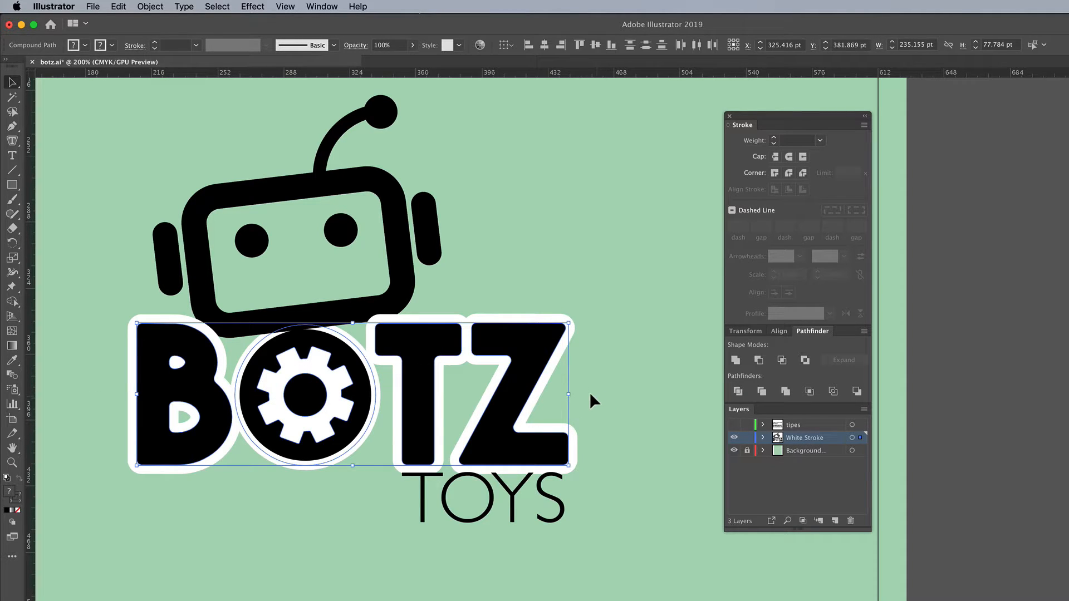
left_click(151, 6)
mouse_move(180, 273)
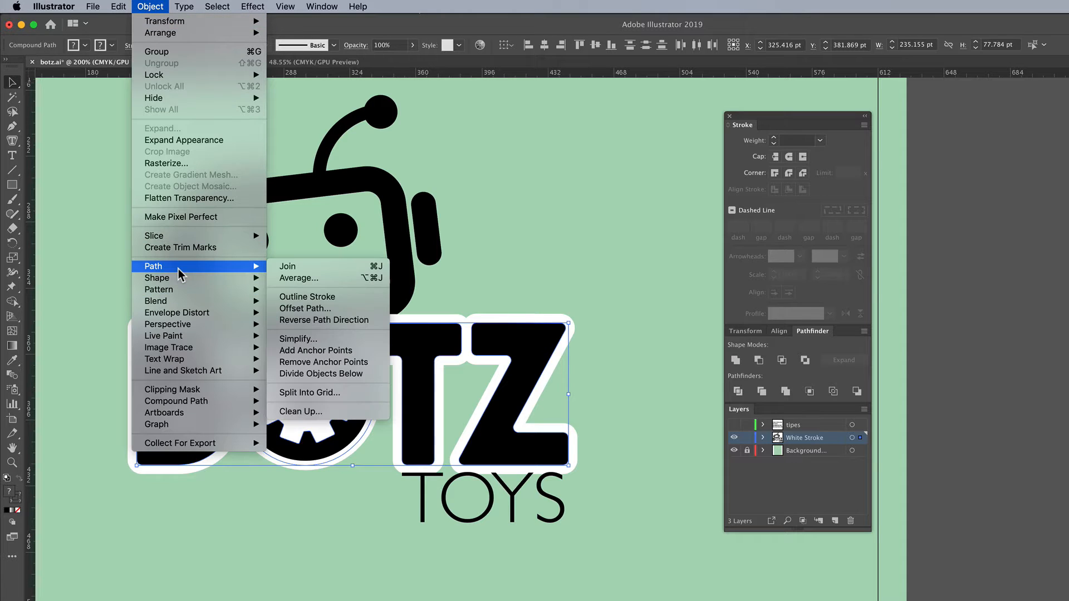
left_click(307, 296)
left_click(528, 271)
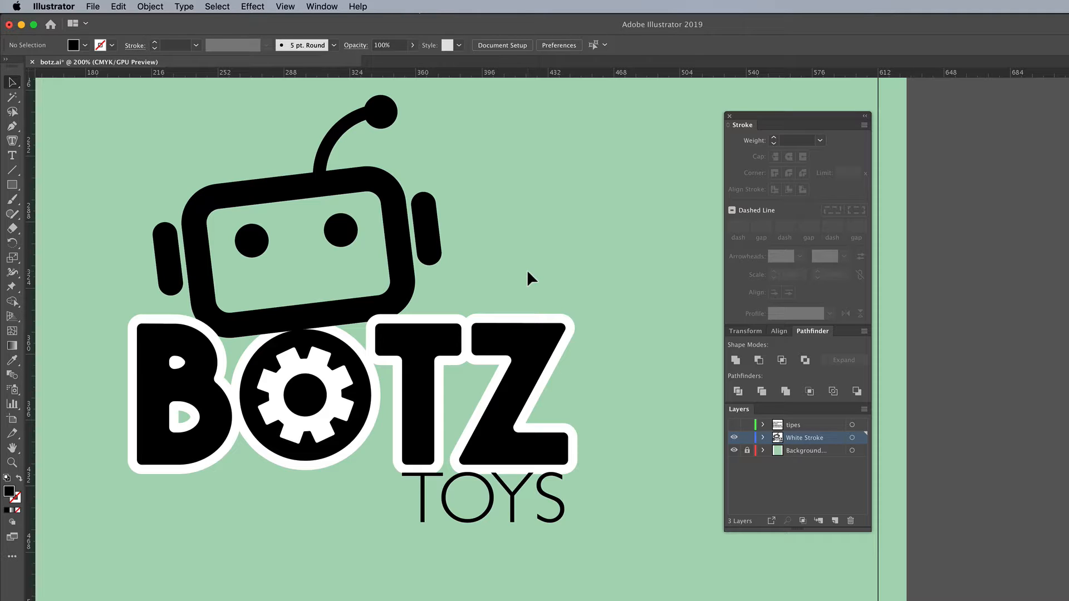
Step: Try moving the grouped letter Z about 15 pt right and 18 pt up, and undo the move
left_click_drag(523, 352, 551, 319)
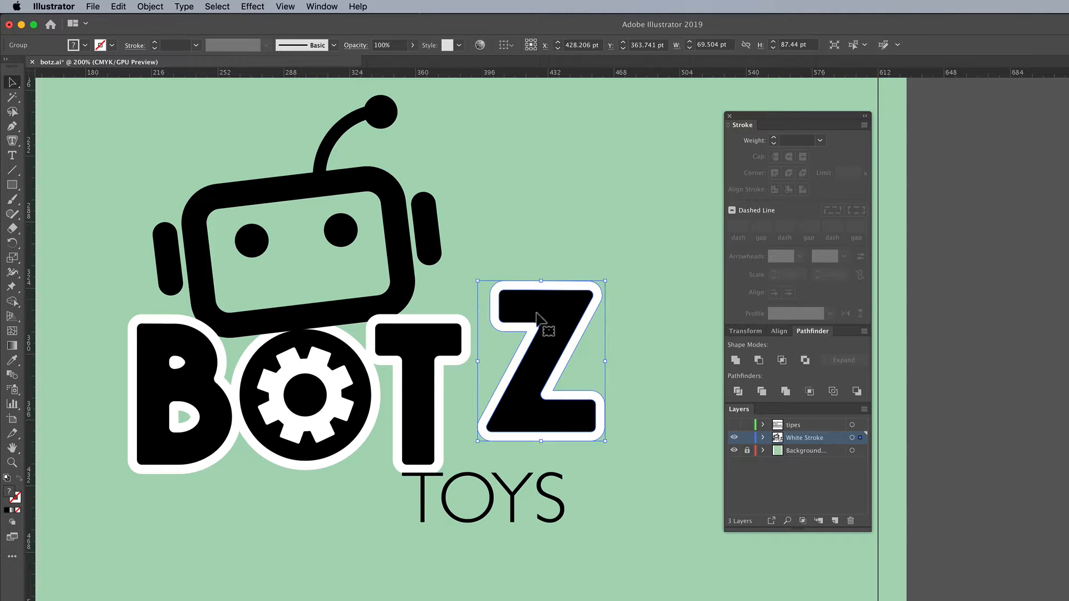
key("cmd+z")
left_click(529, 259)
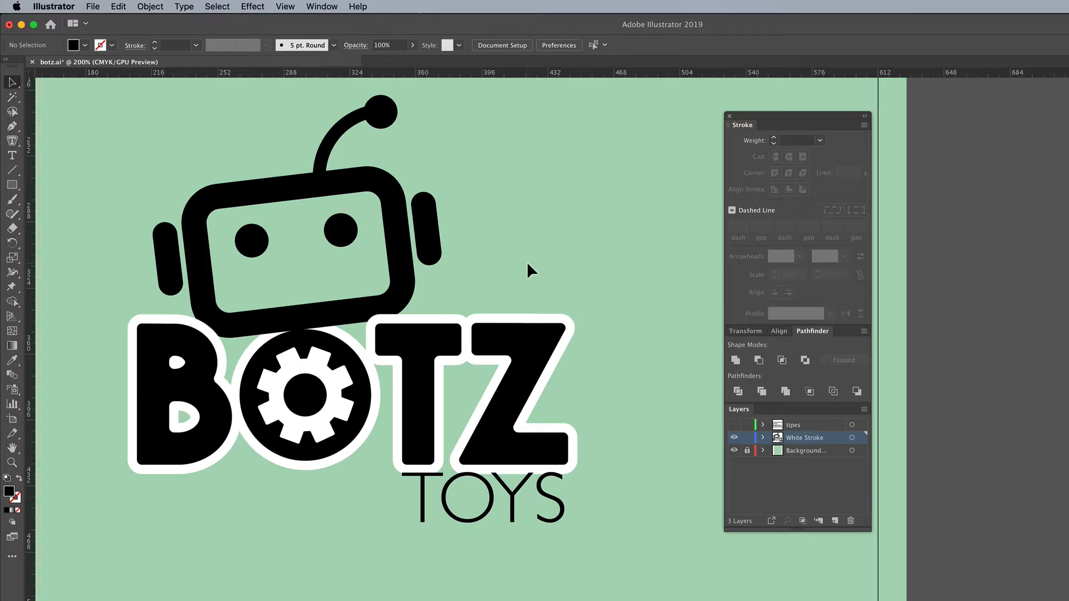
Step: Ungroup the letter Z and move its black fill about 45 pt right and 35 pt up, away from its white outline
left_click(522, 334)
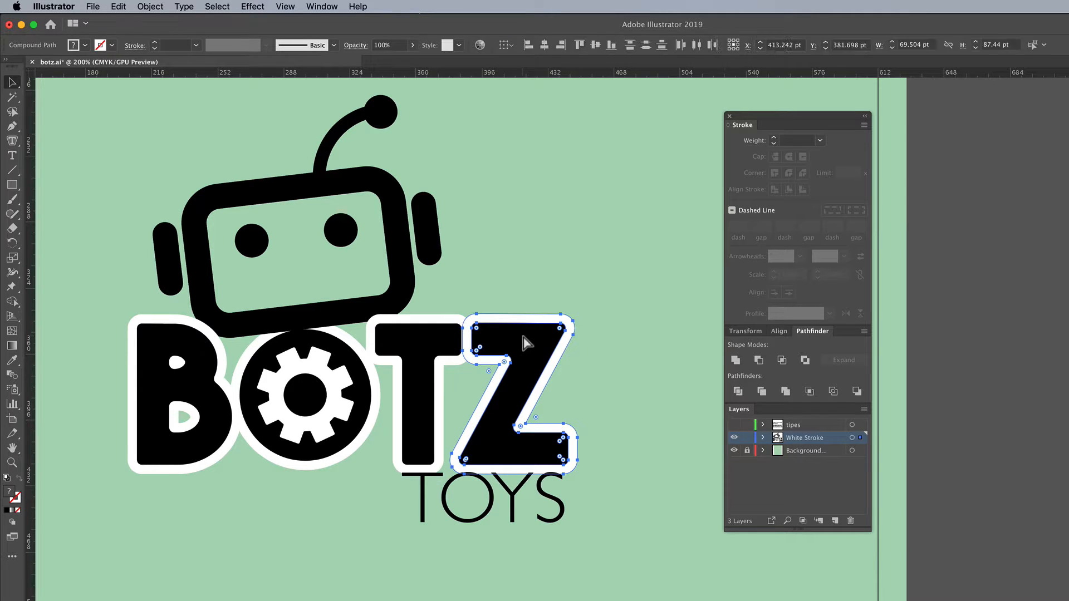
left_click(572, 244)
left_click_drag(543, 332, 625, 267)
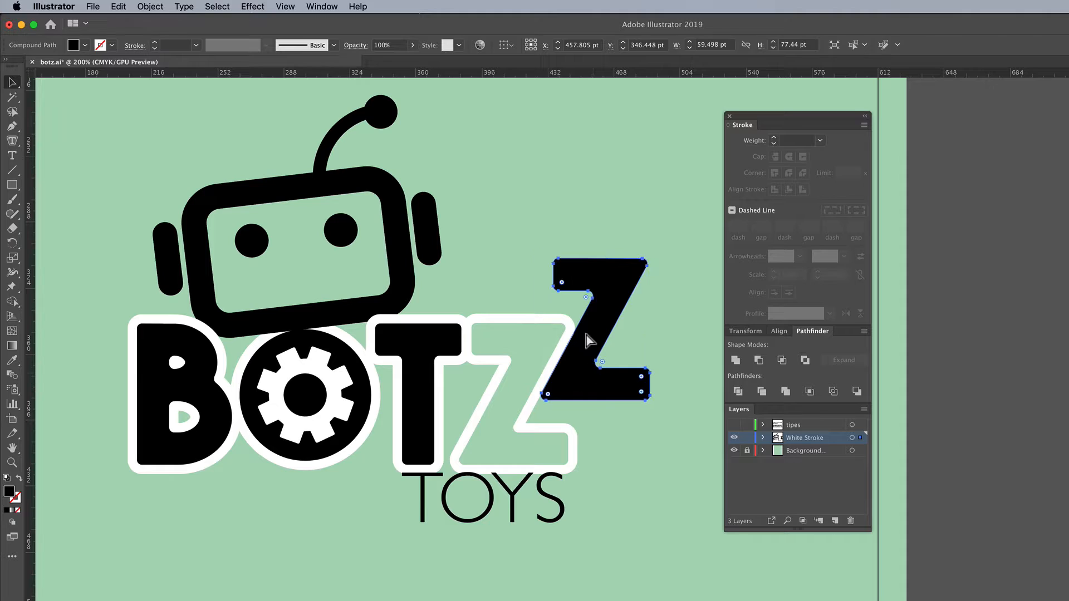
Step: Undo the last move of the letter Z's black fill and delete the letter's white outline
key("super+z")
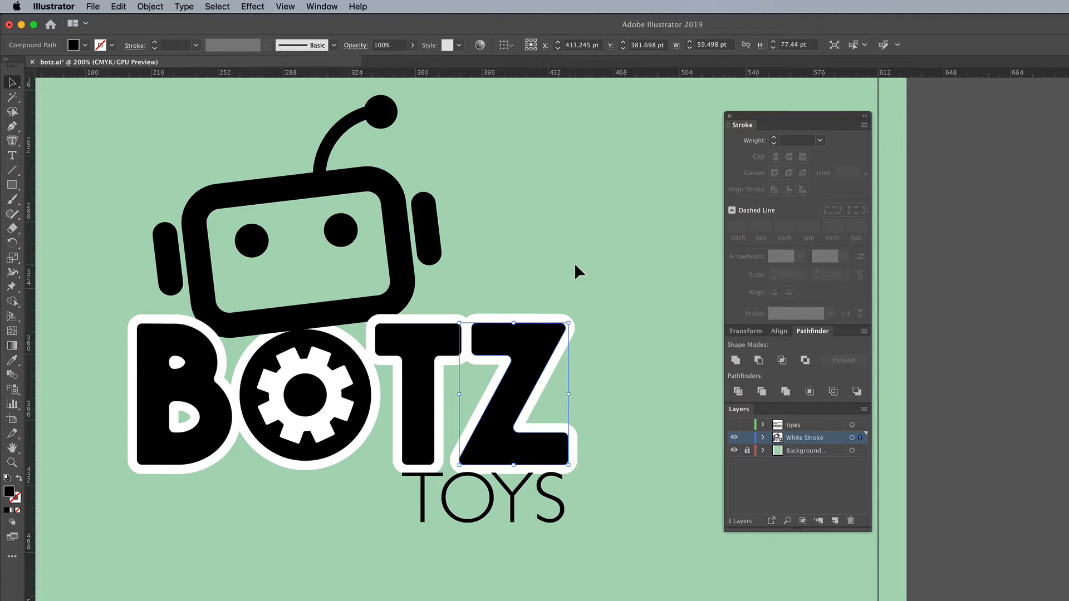
left_click(543, 292)
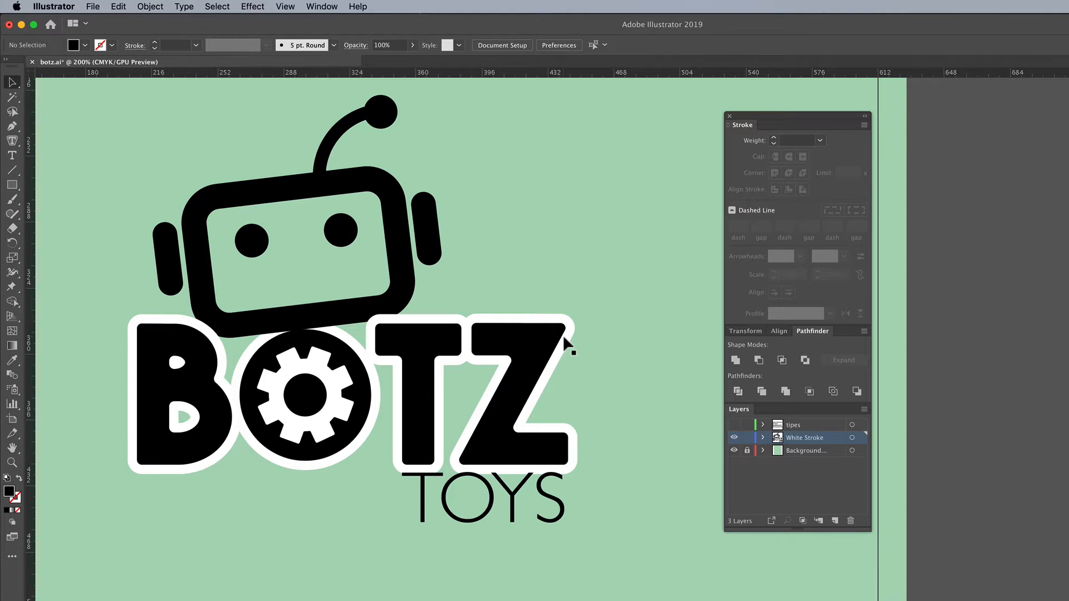
scroll(579, 328, "down", 1)
left_click_drag(530, 310, 641, 205)
key("Delete")
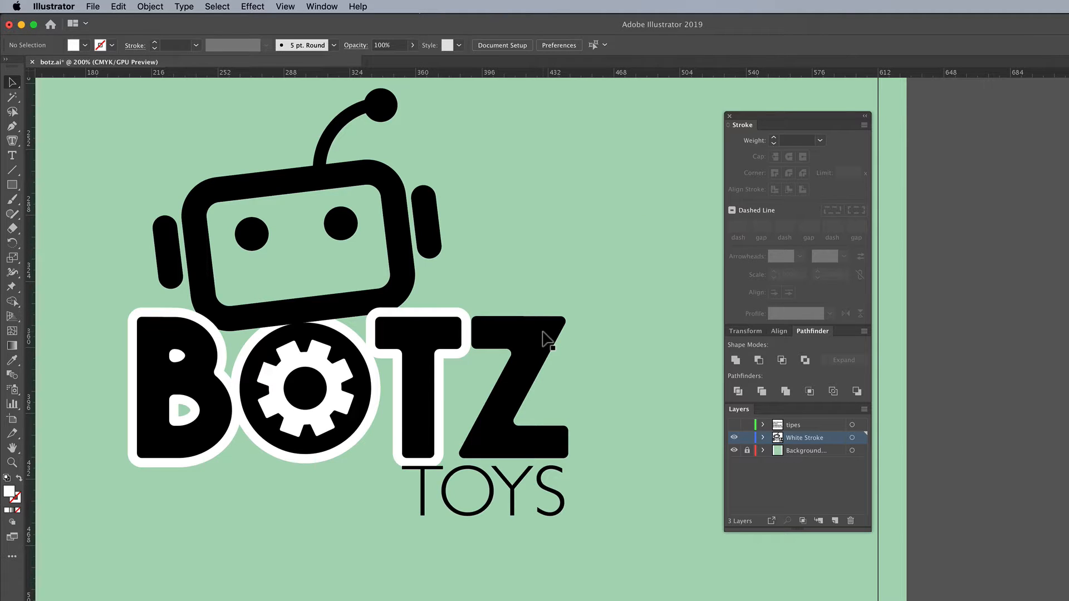
Step: Ungroup the letter T, then move its white outline off the black fill and back into place
left_click(403, 316)
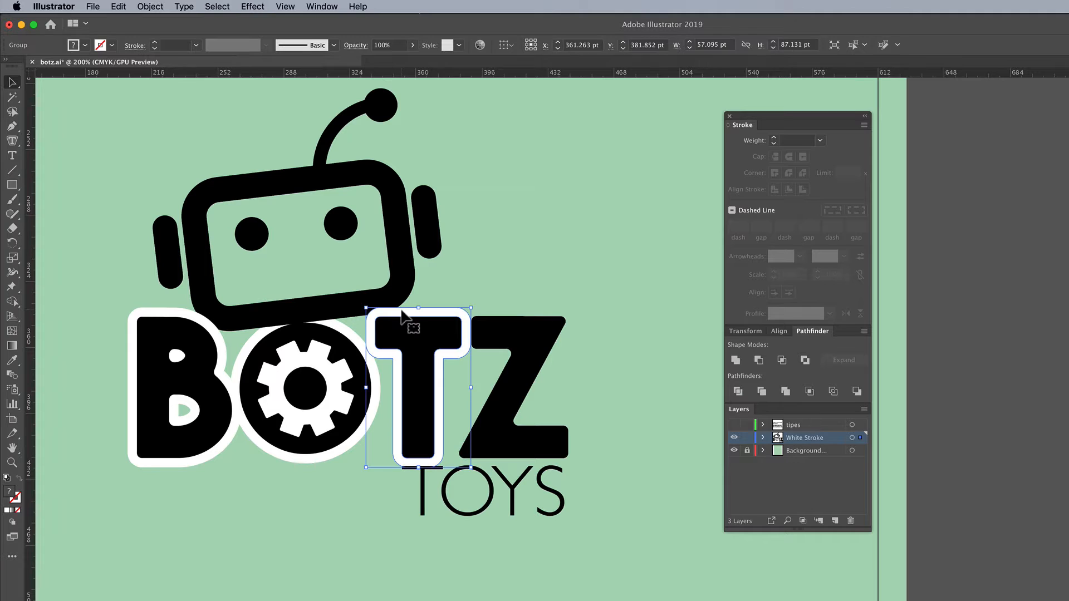
left_click_drag(401, 311, 540, 271)
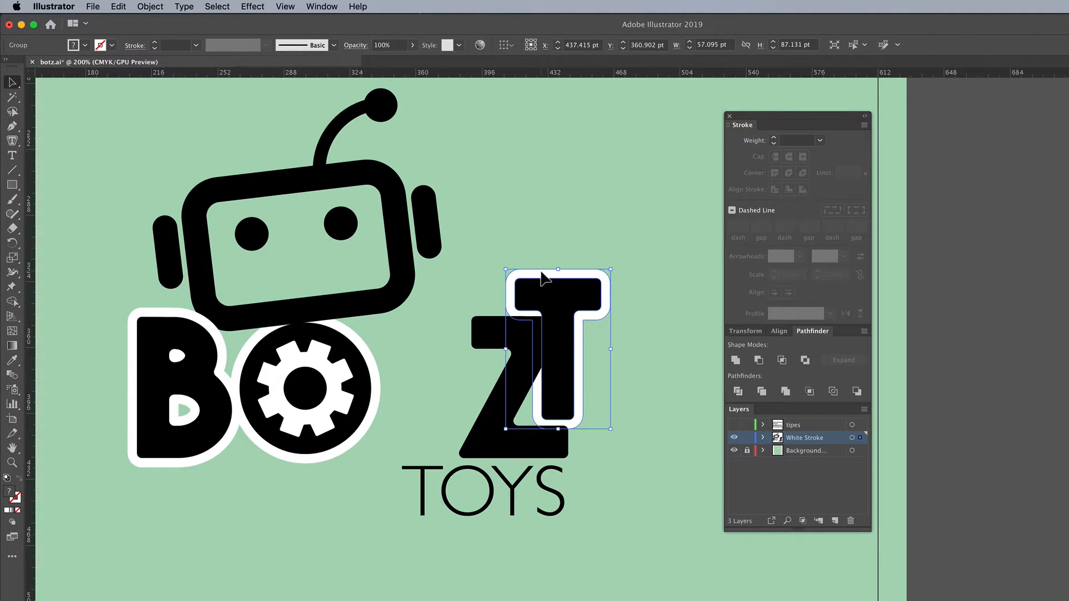
key("super+z")
key("super+shift+g")
left_click(443, 276)
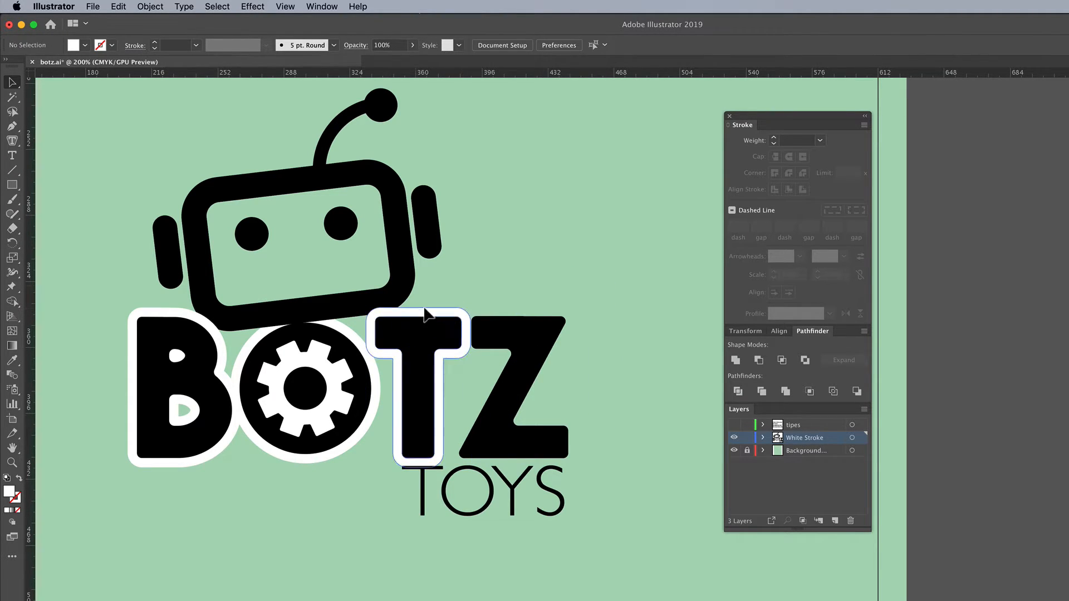
left_click_drag(423, 310, 552, 268)
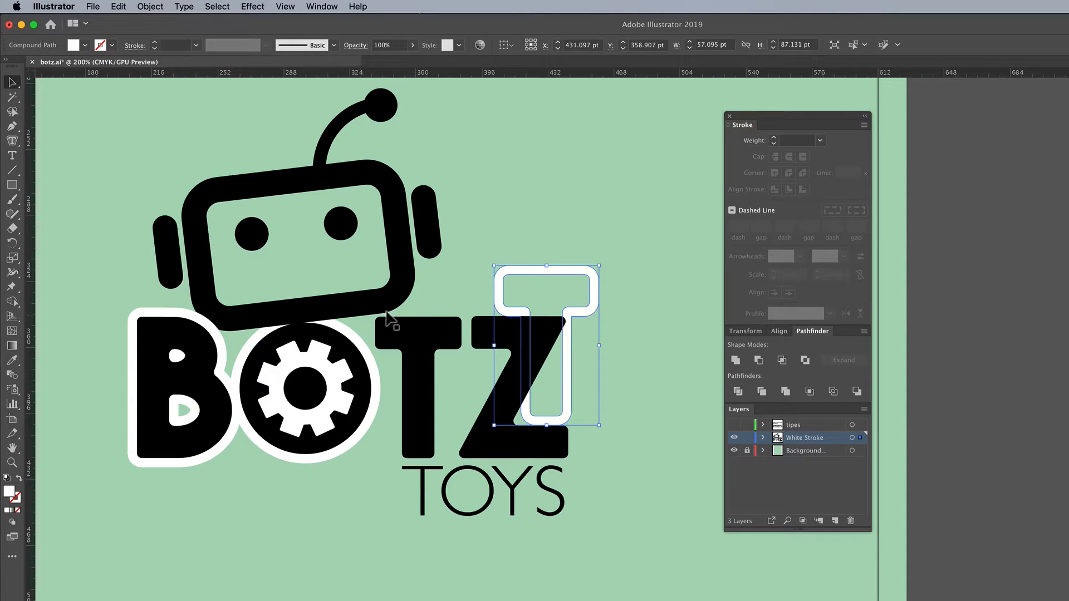
left_click_drag(544, 266, 417, 308)
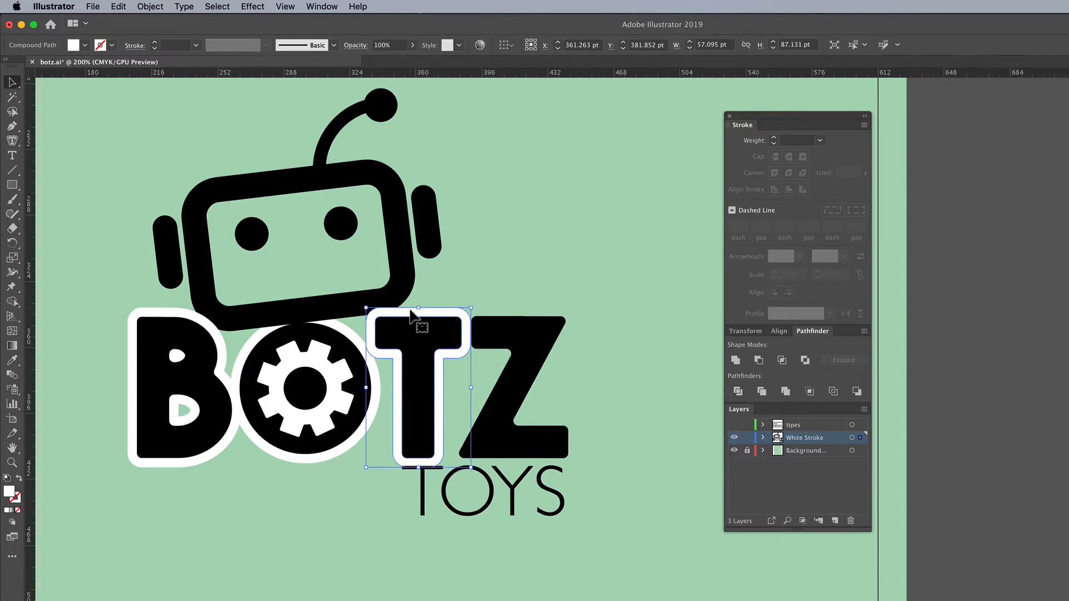
Step: Subtract the letter T's white outline from the robot head frame with Minus Front
left_click(351, 312, "shift")
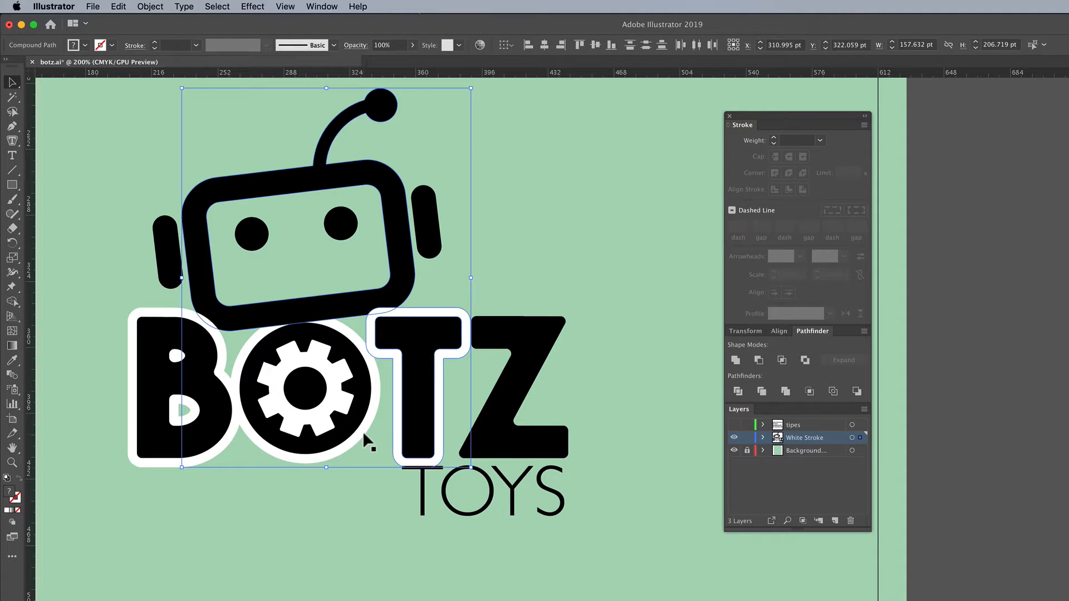
left_click(595, 300)
left_click(408, 311)
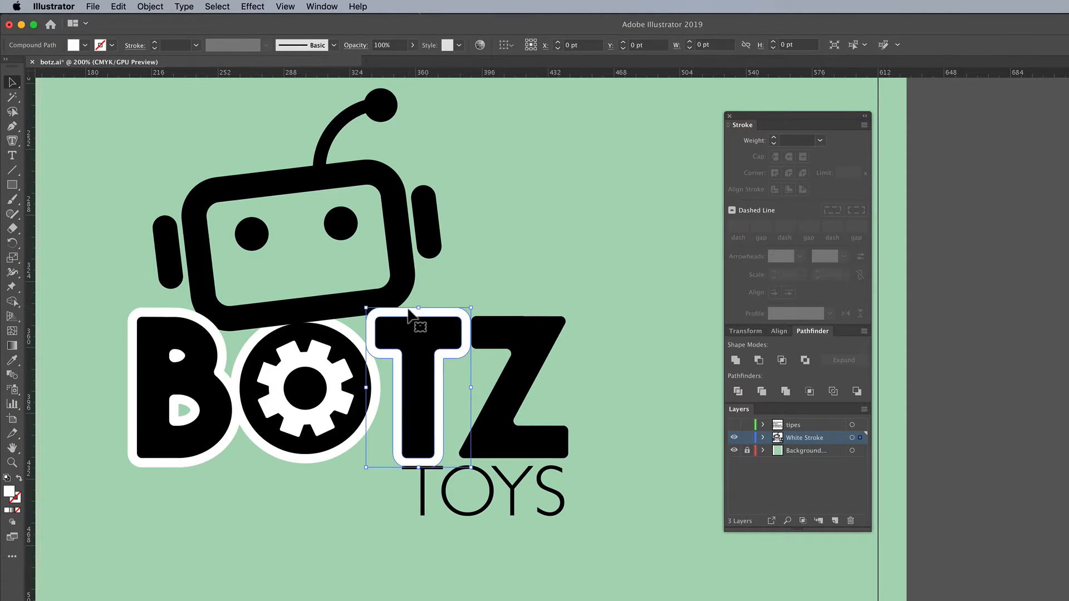
left_click(340, 302, "shift")
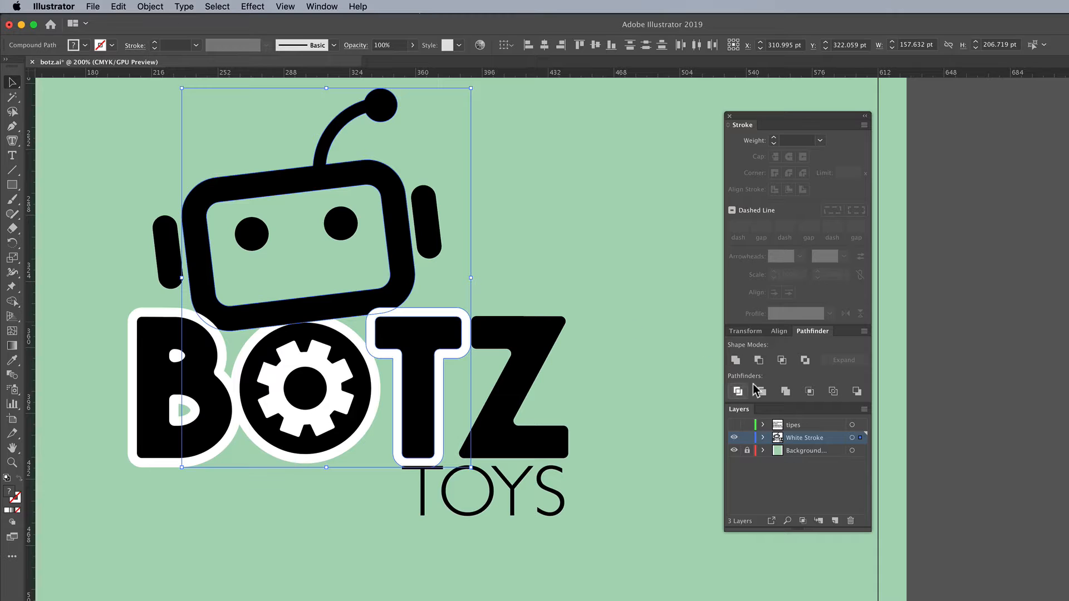
left_click(758, 360)
left_click(578, 326)
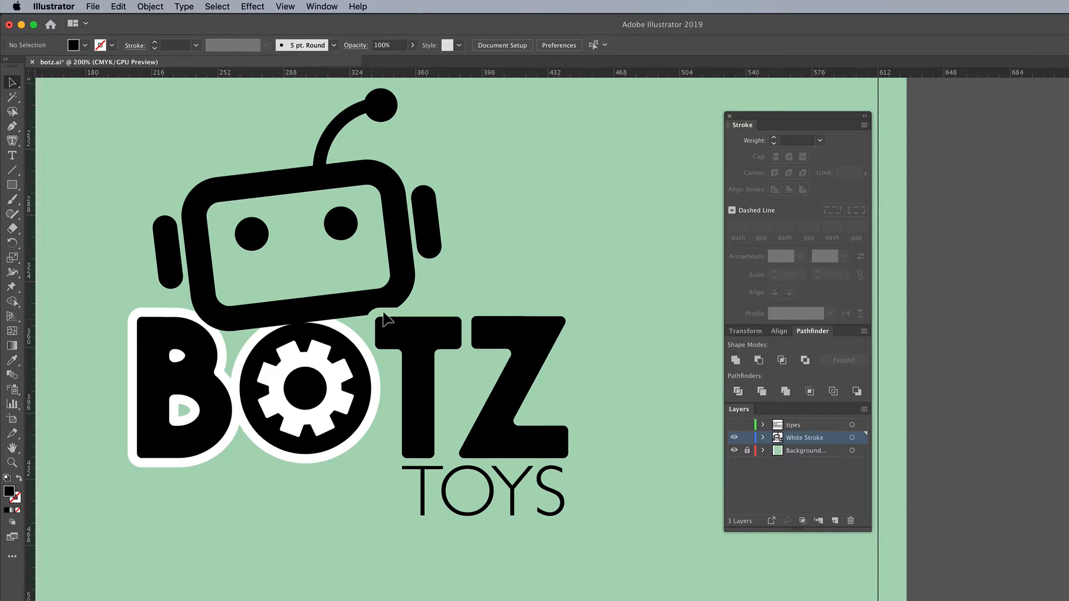
Step: Try to cut the letter O's white ring out of the robot head with Minus Front, and undo the attempt
left_click(346, 333)
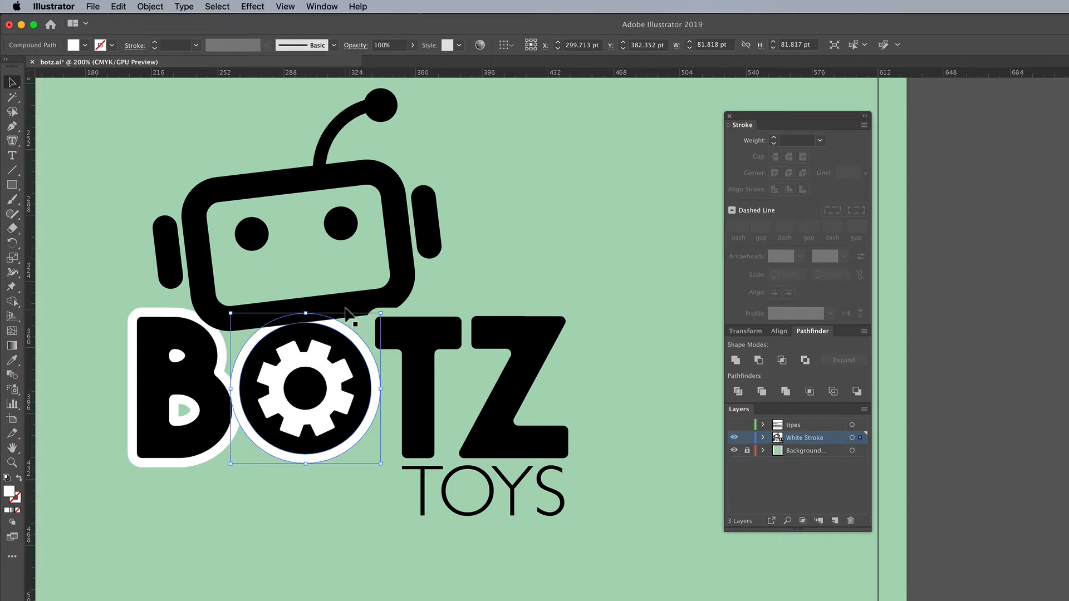
left_click(351, 310, "shift")
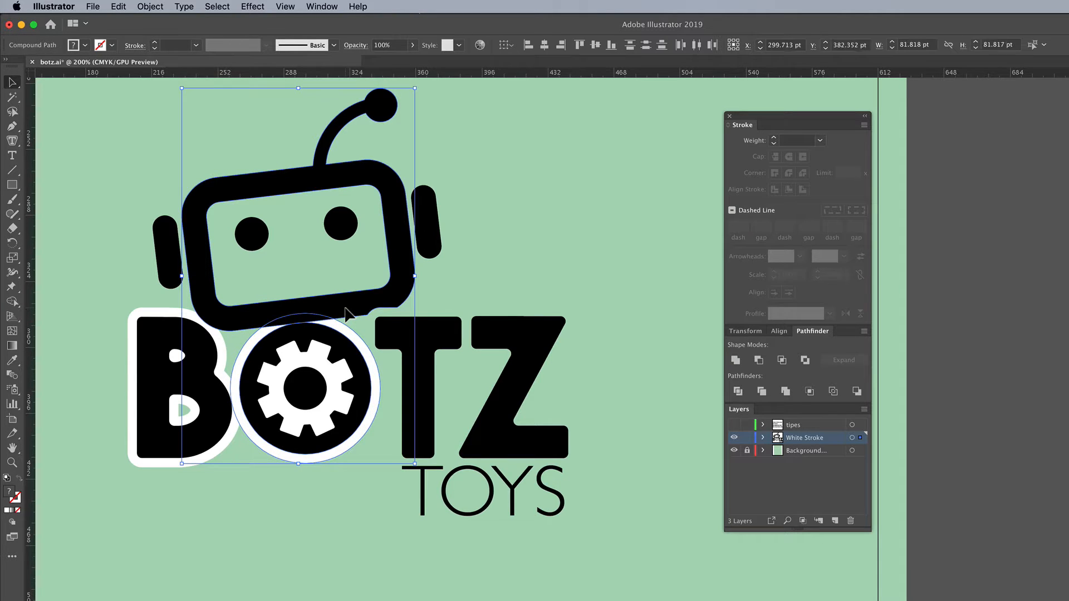
left_click(758, 360)
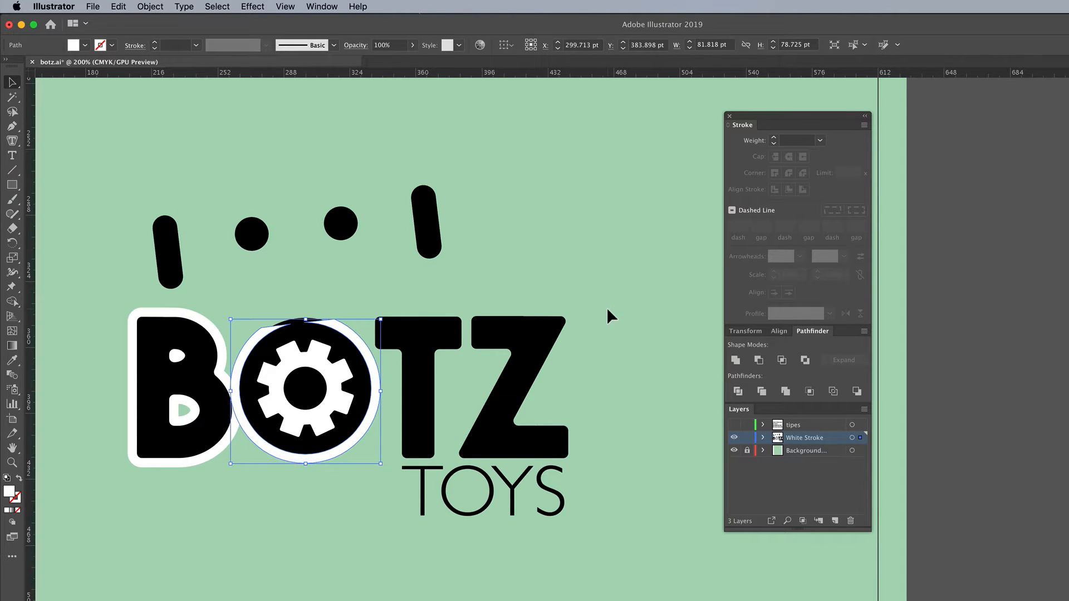
left_click(607, 310)
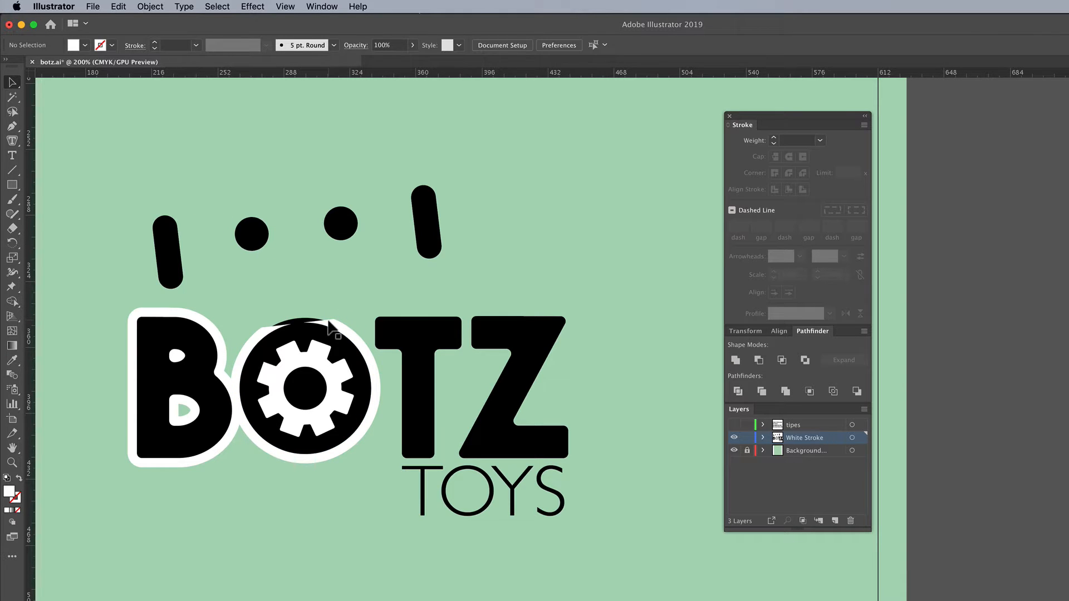
key("super+z")
key("super+z")
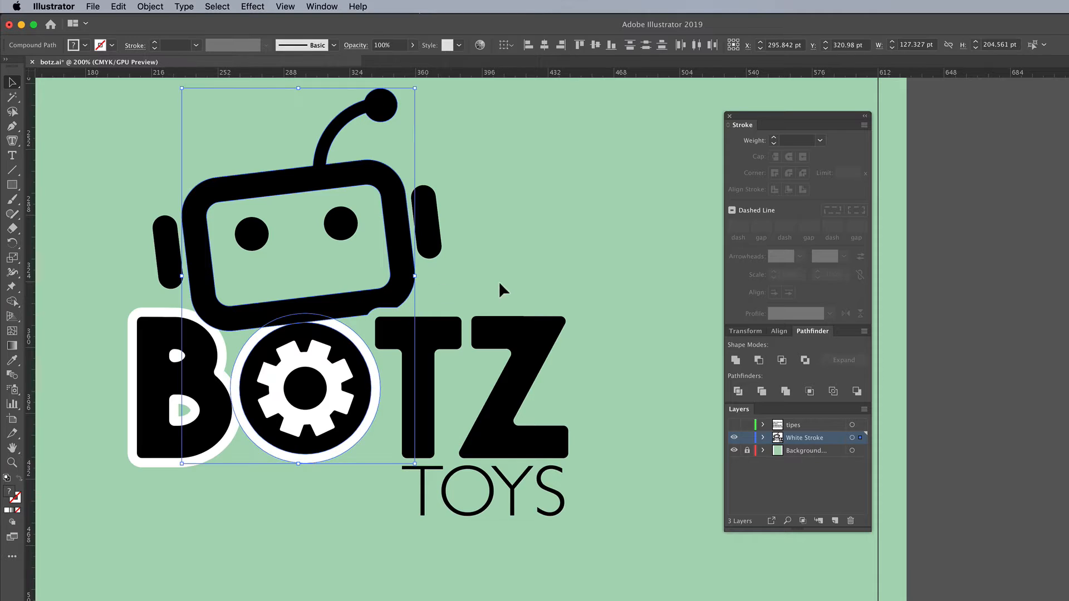
Step: Bring the letter O's white ring in front of the robot head and subtract it from the head with Minus Front
left_click(500, 284)
left_click(352, 342)
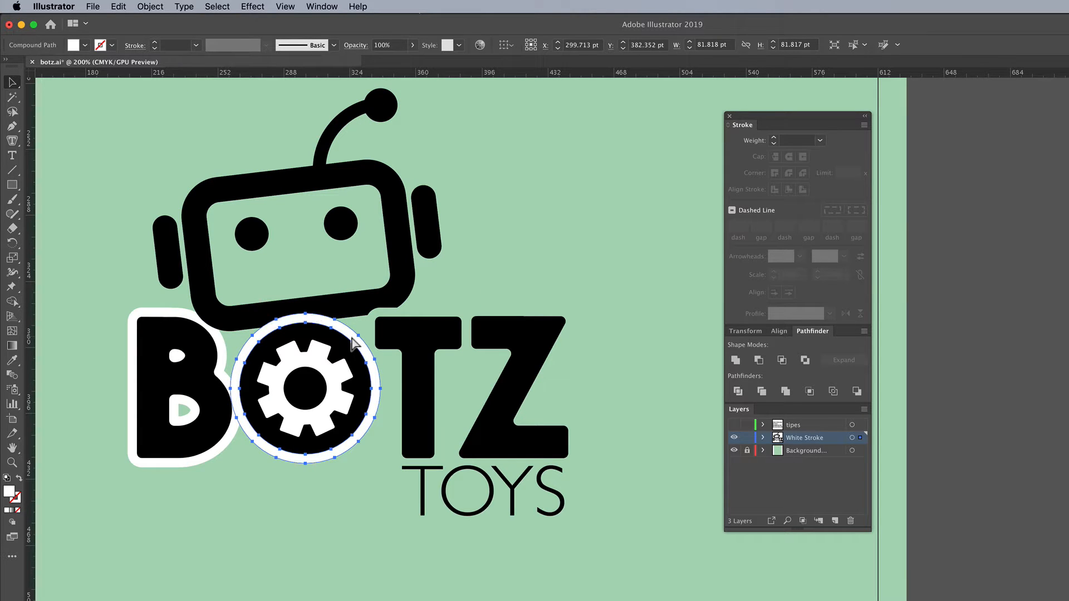
left_click(352, 304, "shift")
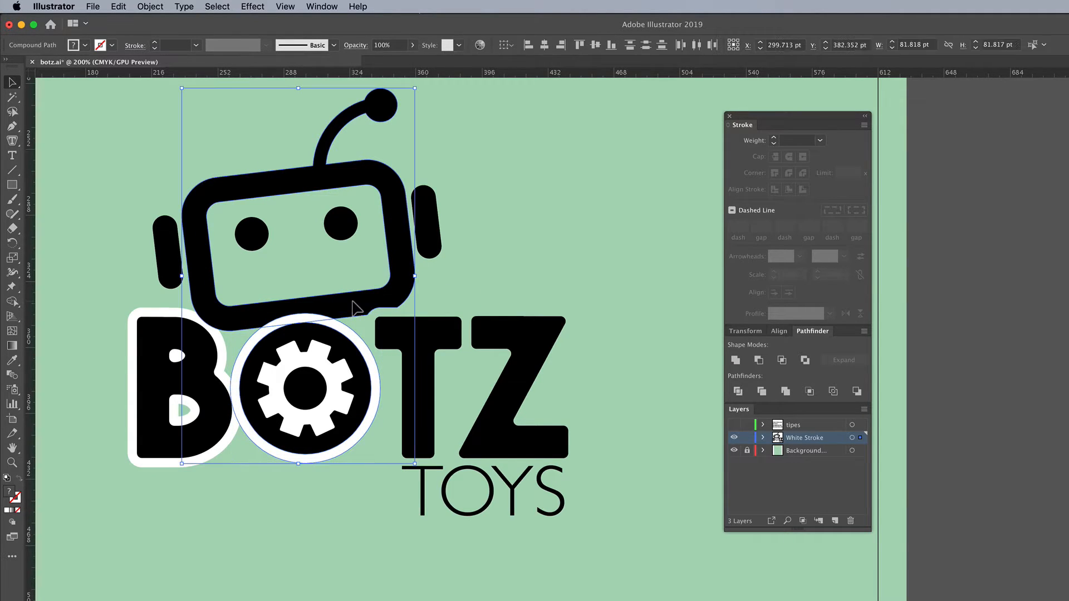
left_click(759, 360)
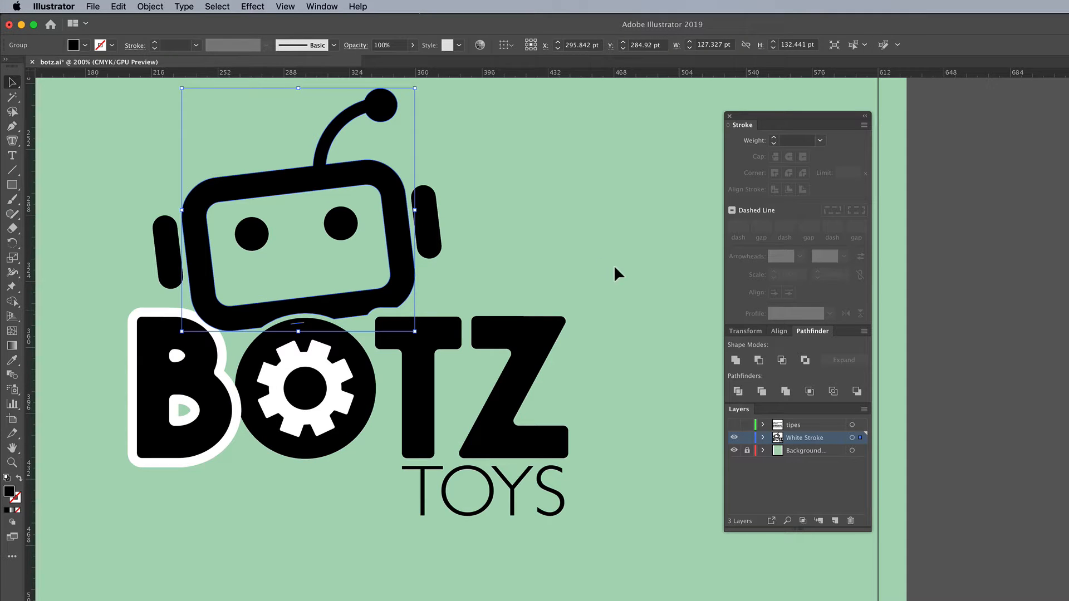
left_click(581, 261)
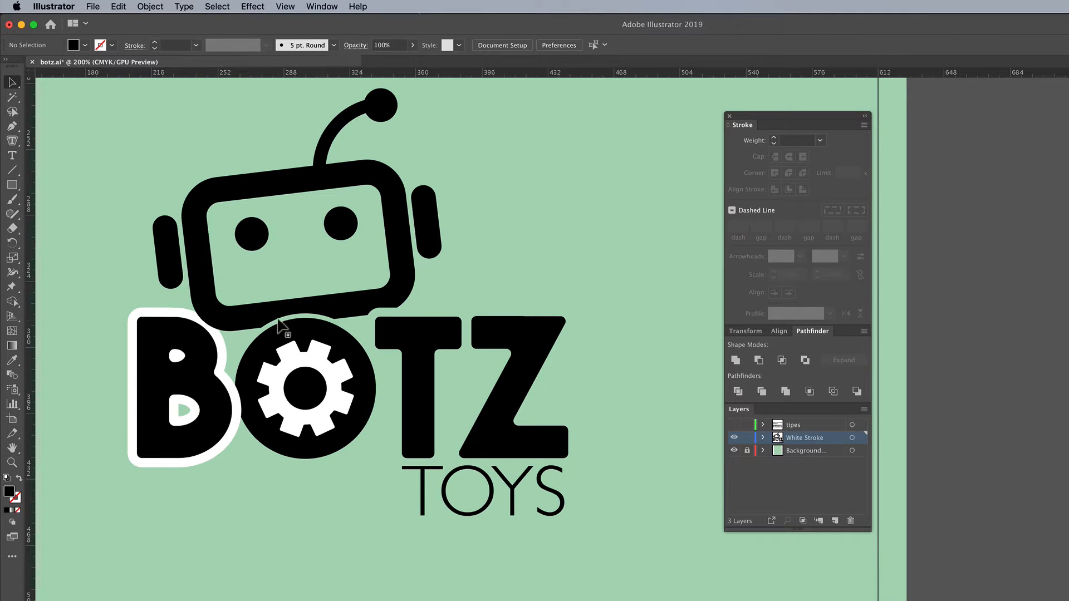
Step: Try to cut the letter B's white outline out of the robot head with Minus Front, and undo the attempt
left_click(182, 316)
left_click(205, 291, "shift")
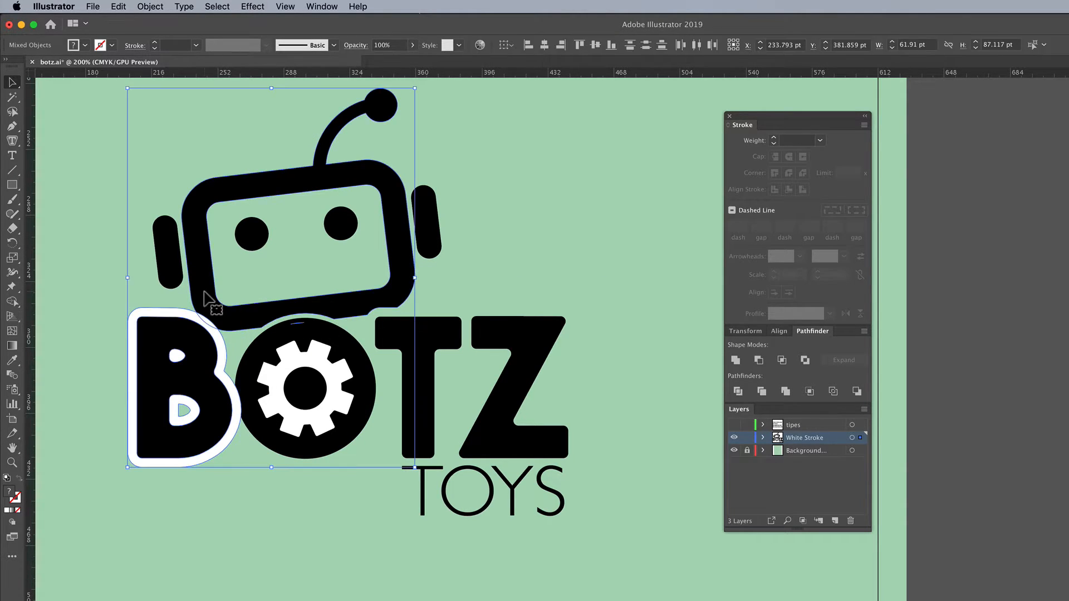
left_click(759, 360)
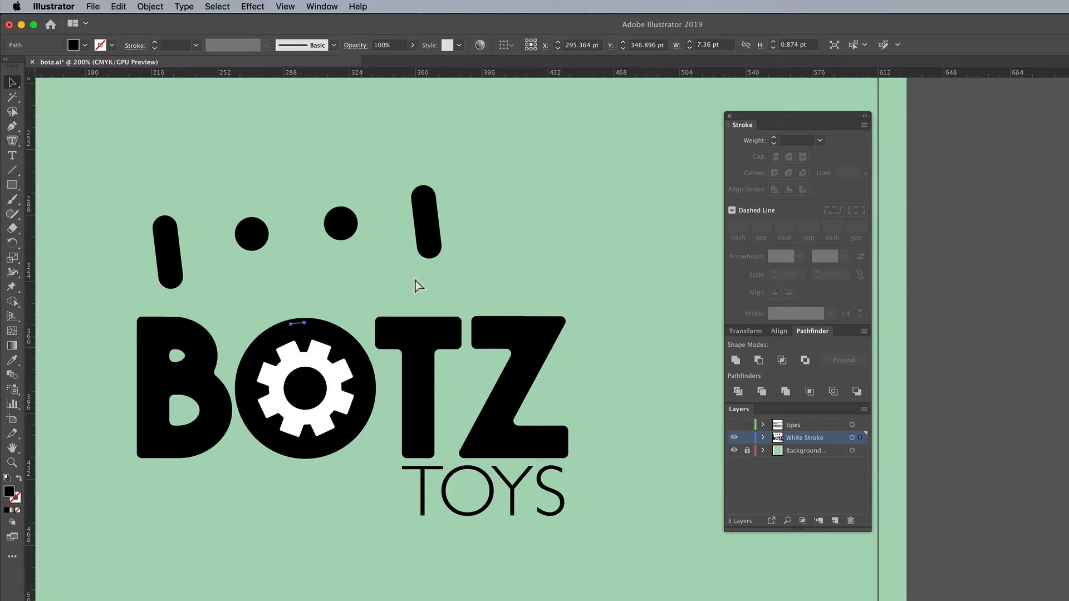
key("super+z")
left_click(488, 281)
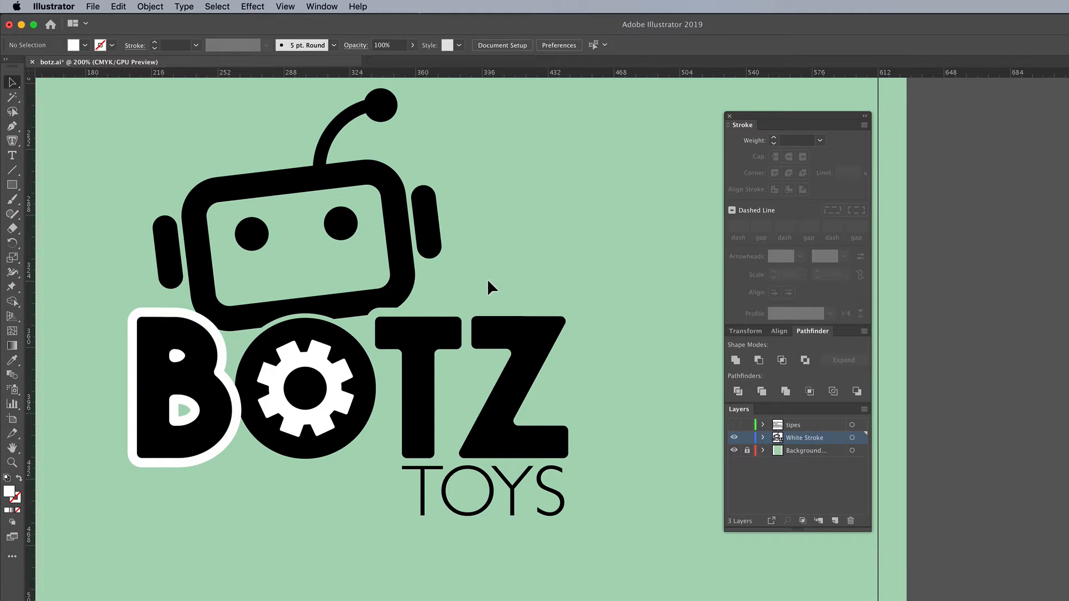
Step: Delete the stray sliver path at the top of the letter O in Outline view and return to Preview
key("super+y")
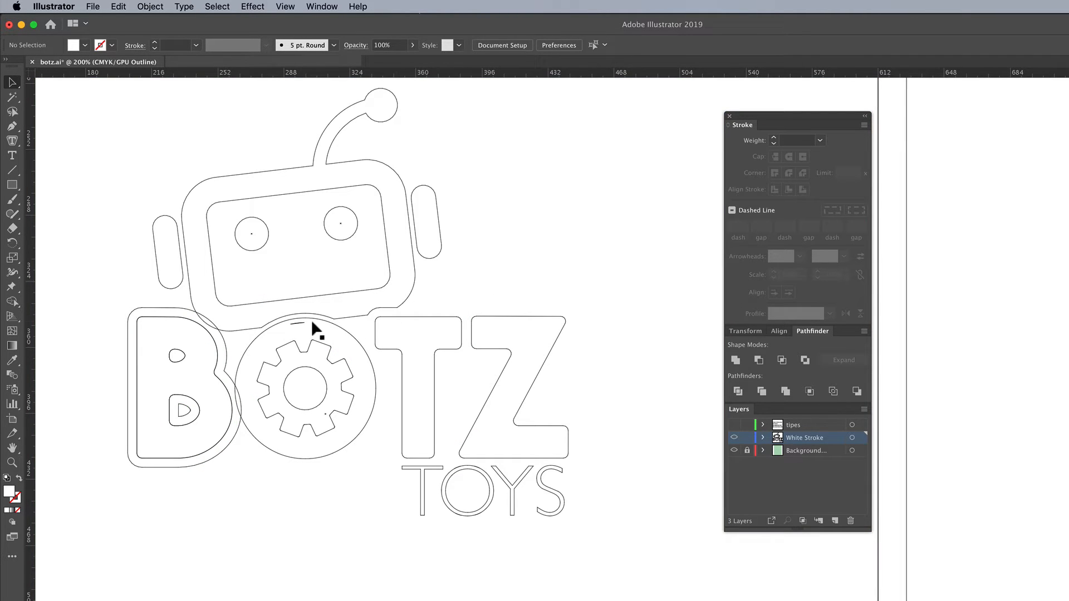
left_click(14, 84)
left_click(45, 80)
left_click(300, 324)
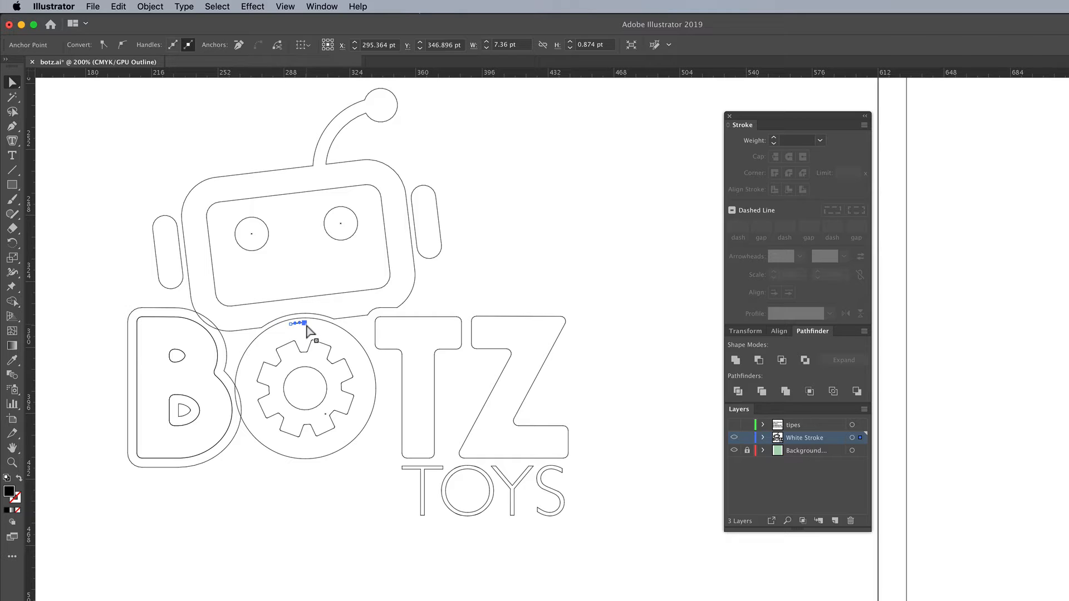
left_click(309, 331)
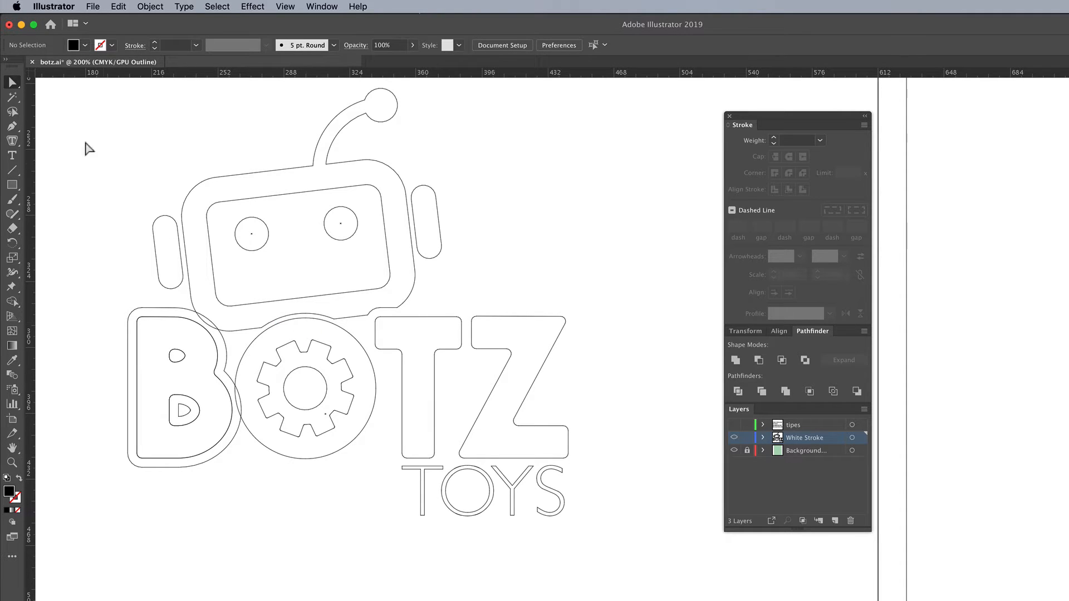
left_click_drag(15, 81, 50, 83)
key("super+y")
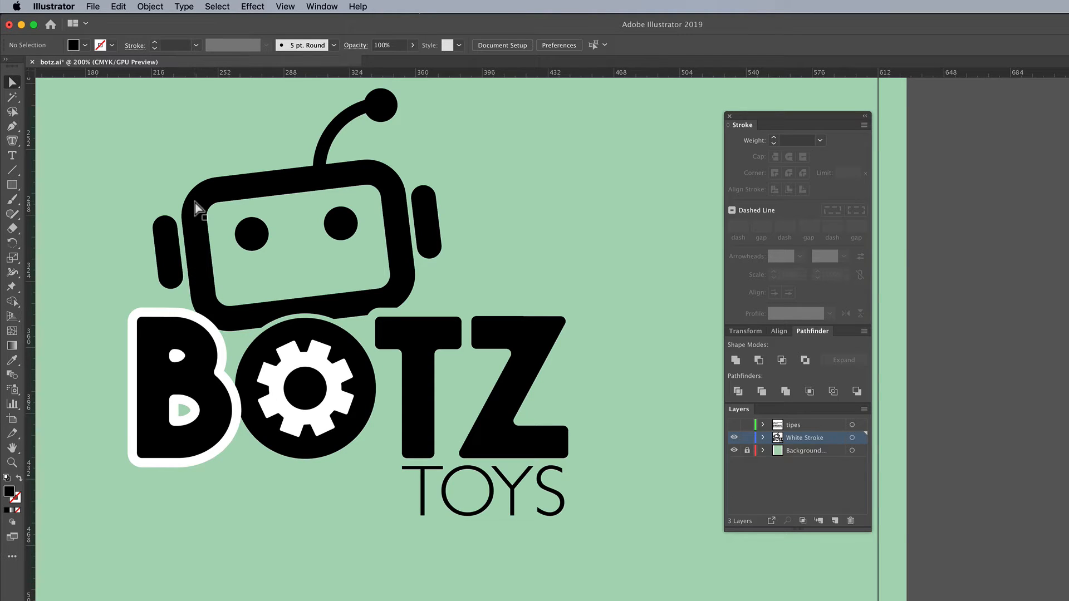
Step: Subtract the letter B's white outline from the robot head frame with Minus Front
left_click(221, 334)
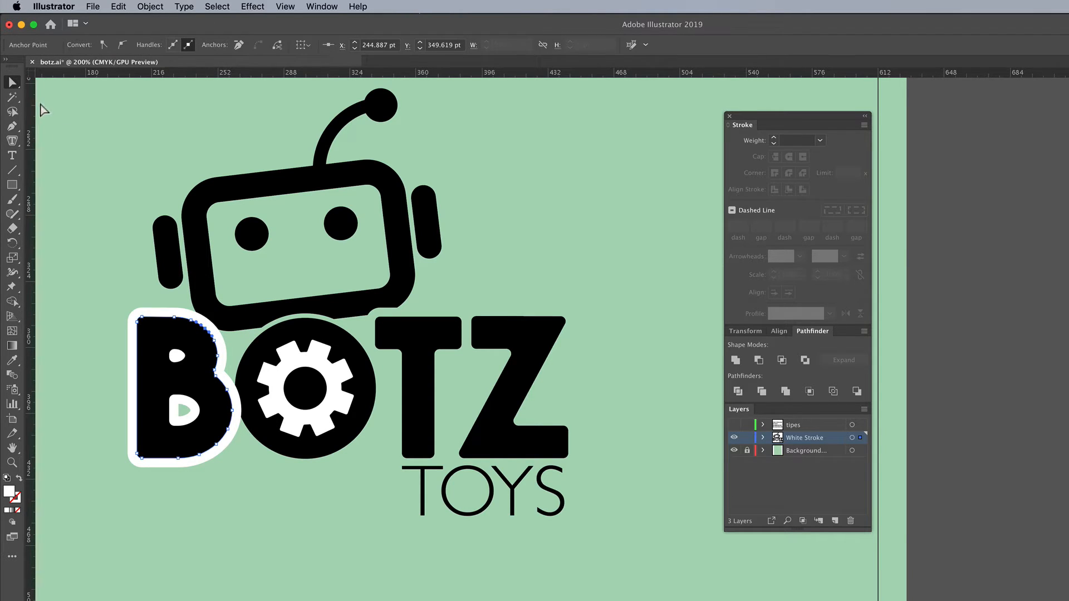
left_click_drag(14, 85, 16, 89)
left_click(78, 82)
left_click(88, 192)
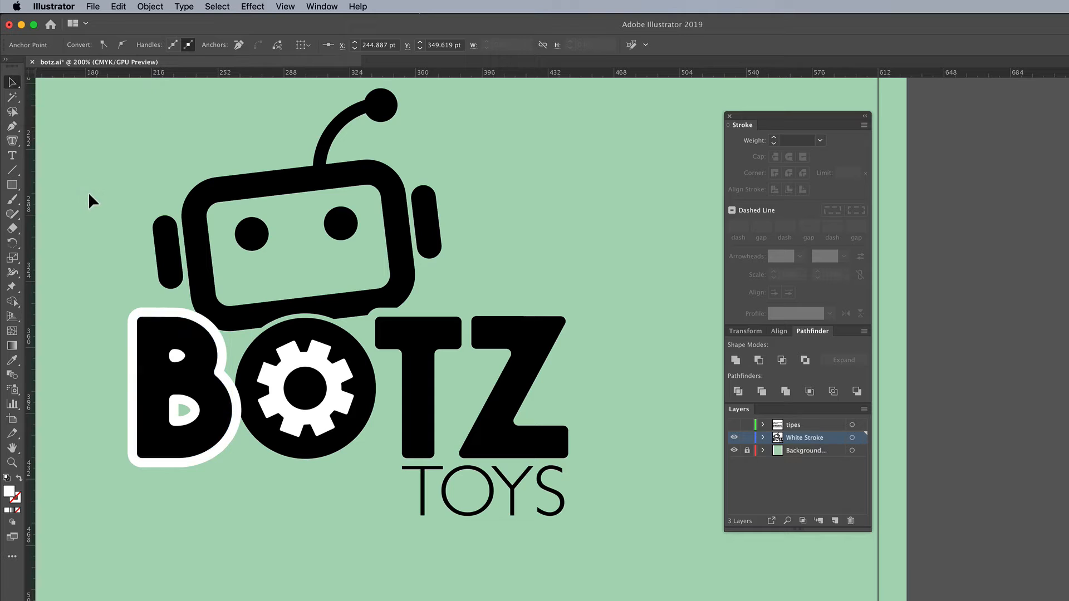
left_click(161, 317)
left_click(210, 280, "shift")
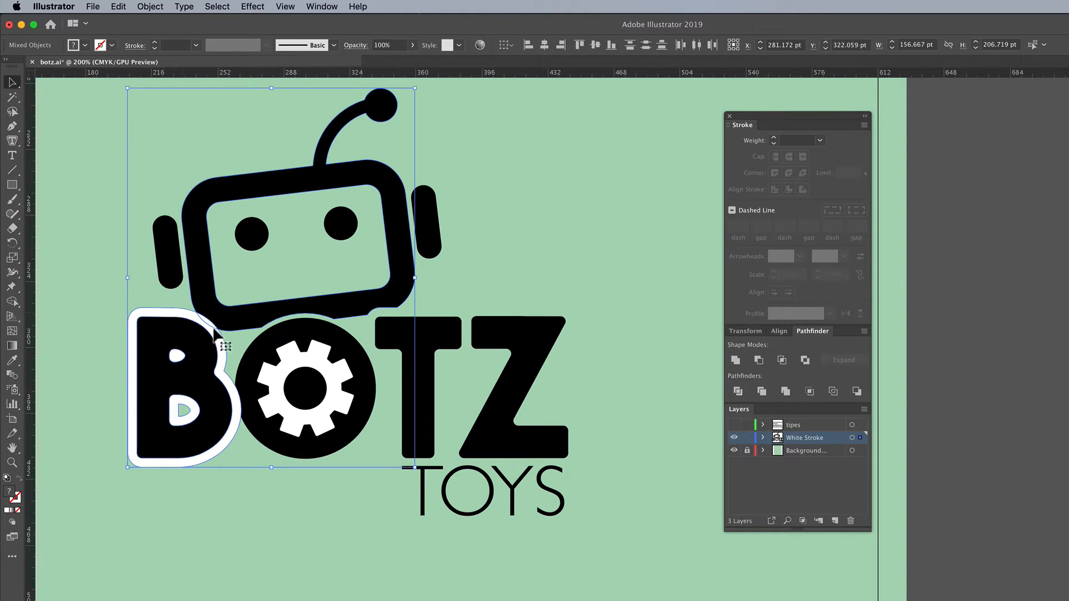
left_click(758, 361)
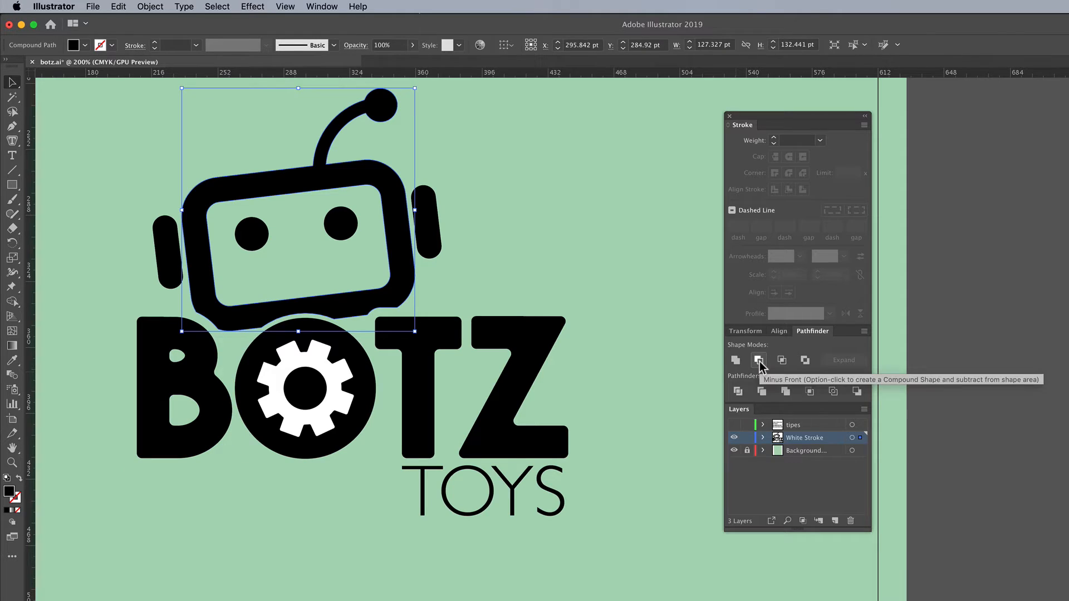
left_click(622, 282)
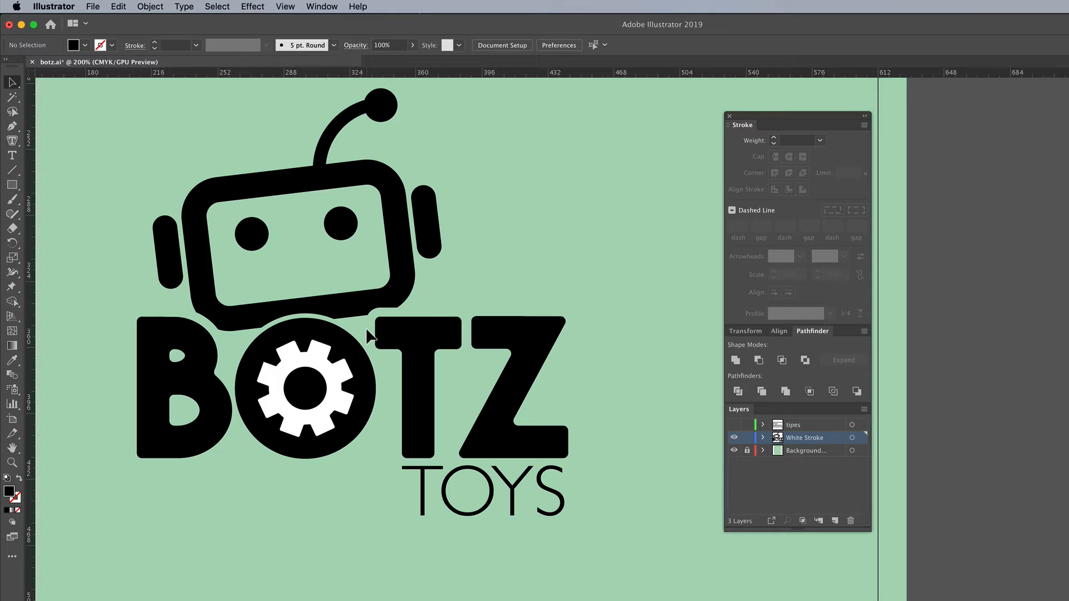
Step: Subtract the white gear from the letter O's black circle with Minus Front
left_click(325, 369)
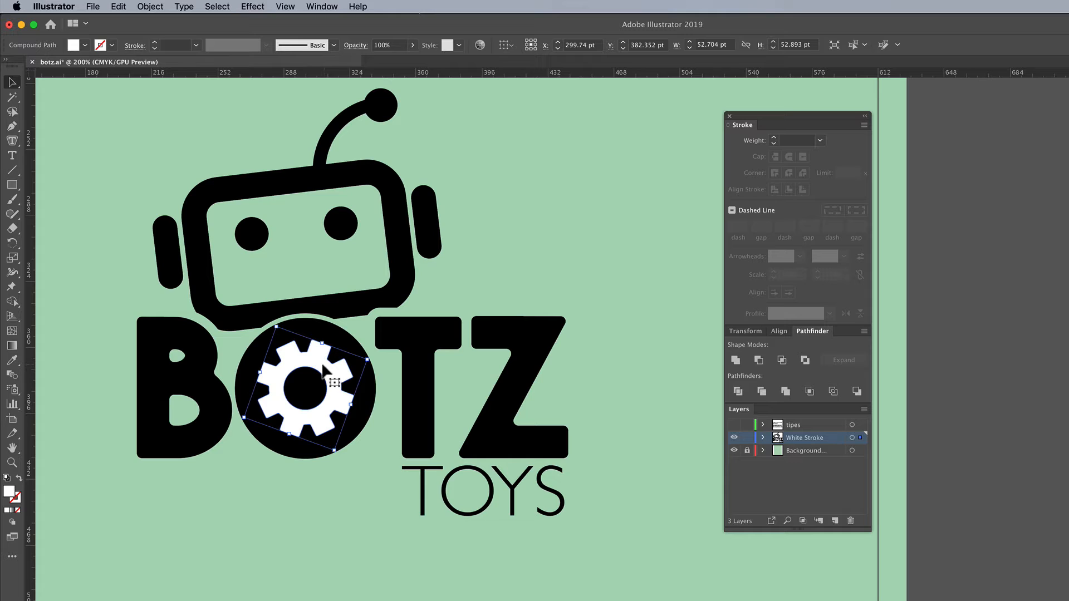
left_click(316, 335, "shift")
scroll(317, 334, "right", 1)
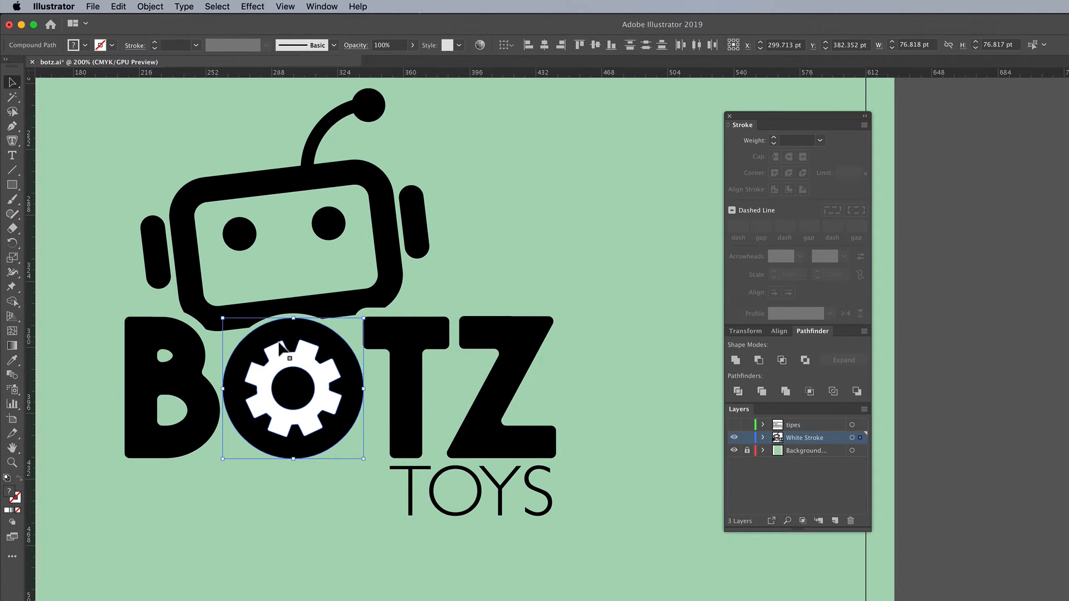
left_click(758, 360)
left_click(605, 335)
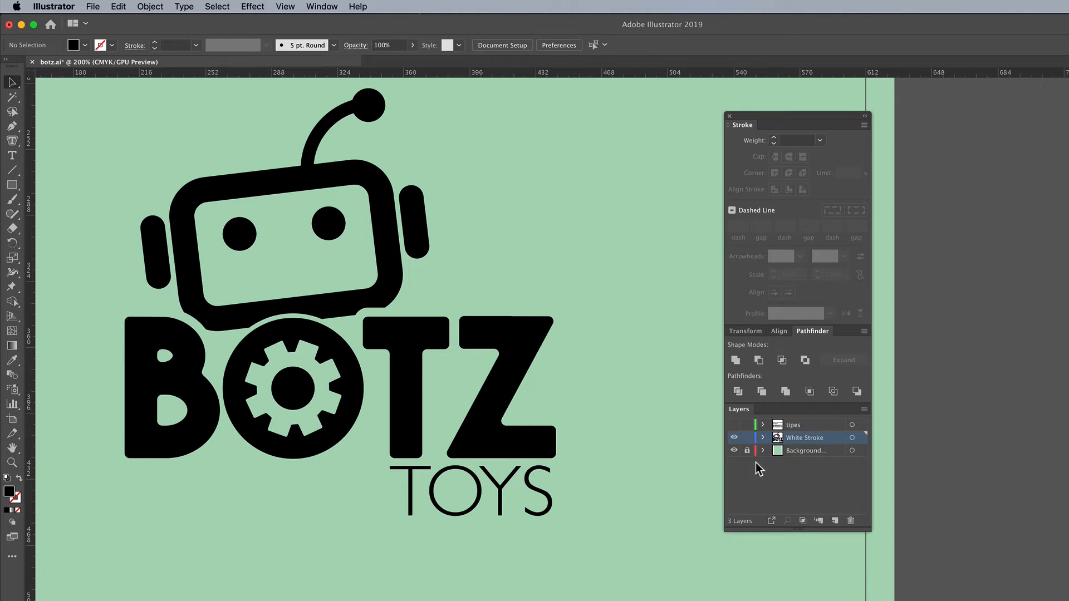
Step: Hide the background layer and display the logo artwork in Outline view
left_click(734, 450)
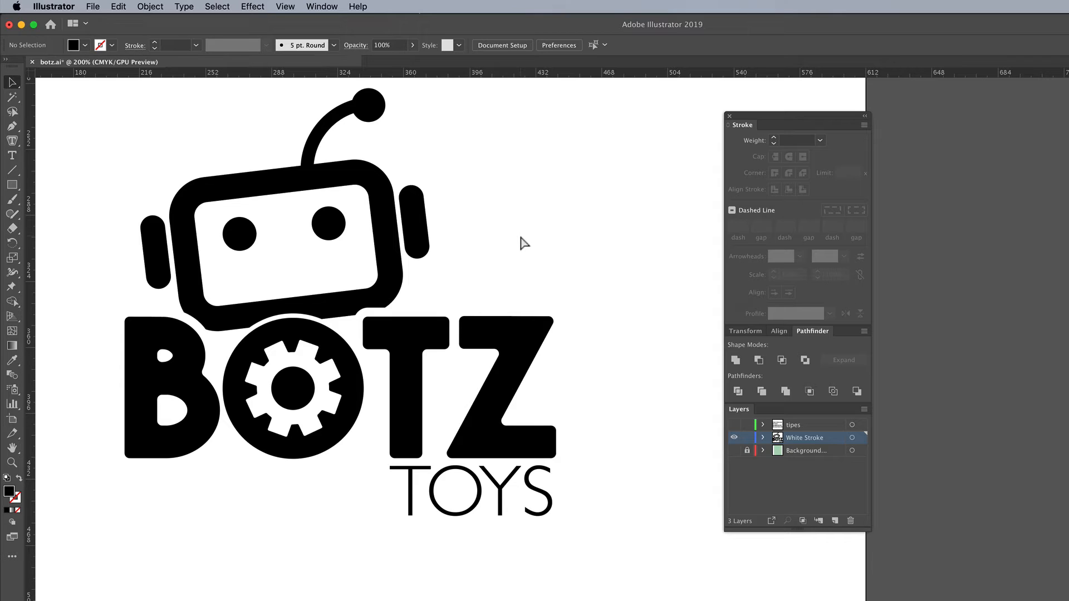
key("super+y")
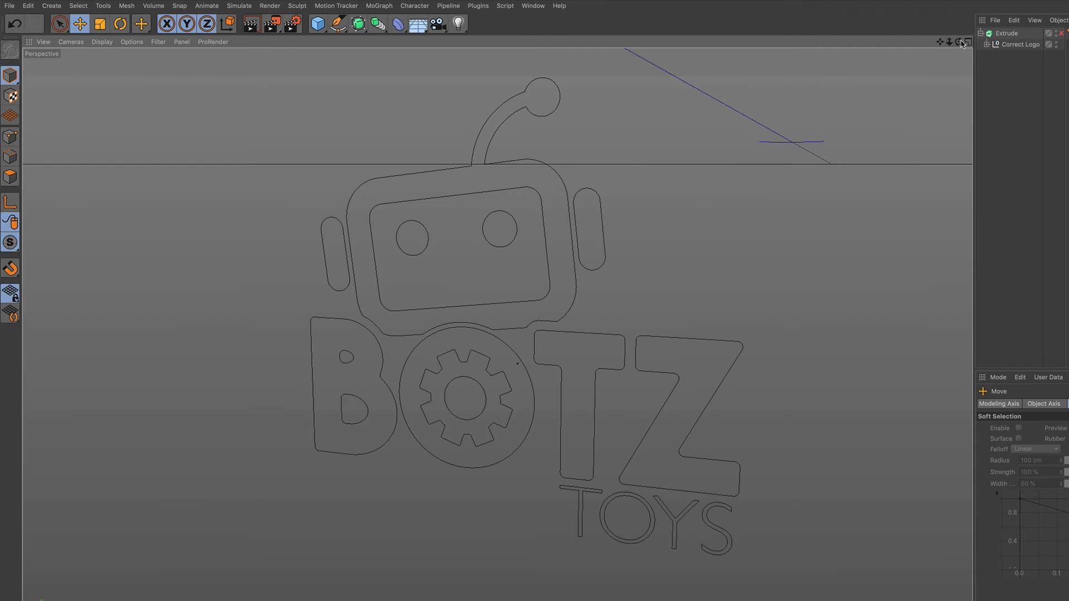
Step: Switch to Cinema 4D, enable the Extrude object on the Correct Logo splines, and inspect the 3D result from several angles
left_click_drag(958, 41, 796, 89)
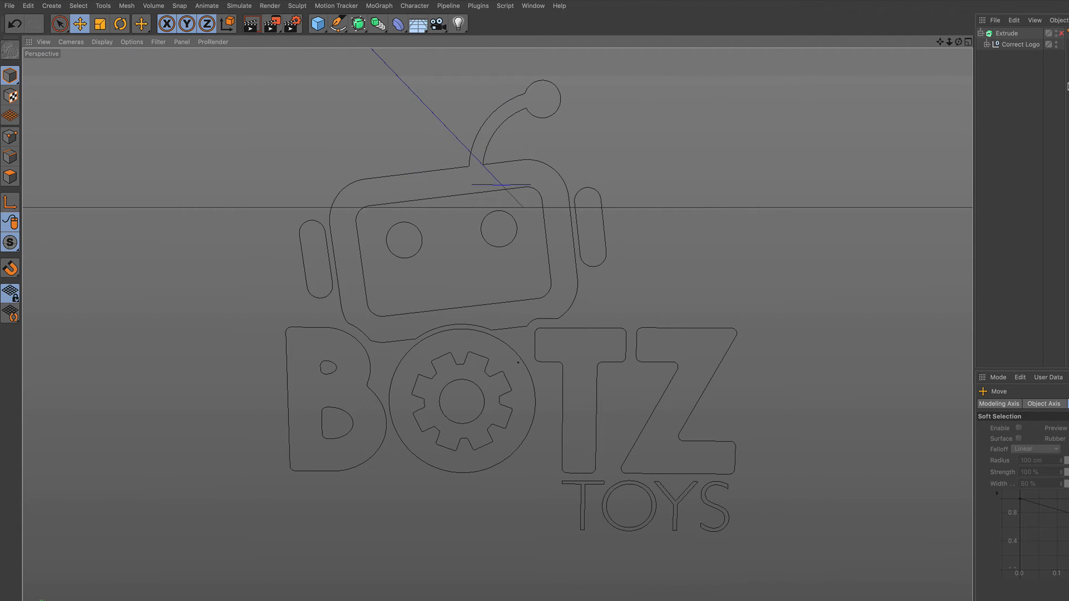
left_click(1062, 34)
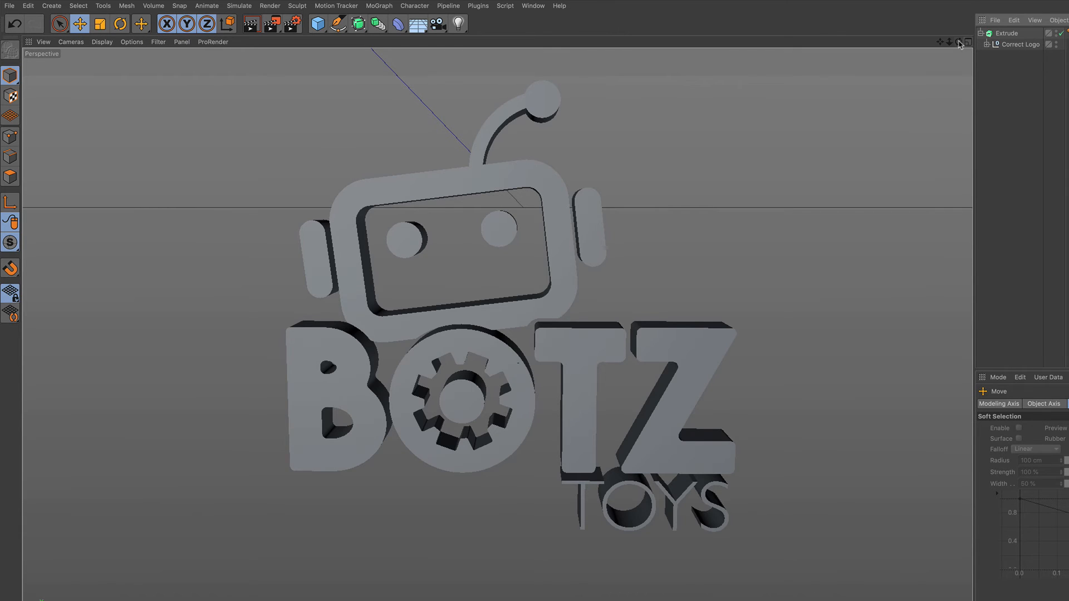
mouse_move(958, 42)
left_mouse_down()
mouse_move(896, 54)
mouse_move(949, 66)
mouse_move(907, 51)
mouse_move(951, 47)
mouse_move(953, 62)
left_mouse_up()
left_click_drag(958, 41, 878, 25)
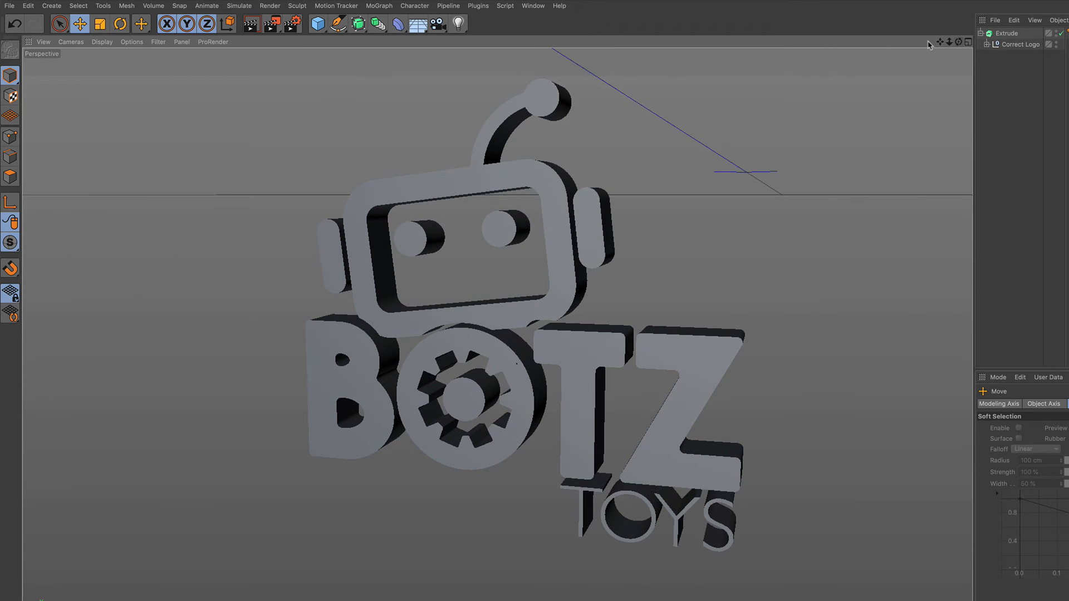
Step: Switch to the Original Logo.ai document and examine its unextruded splines from different angles
left_click(533, 6)
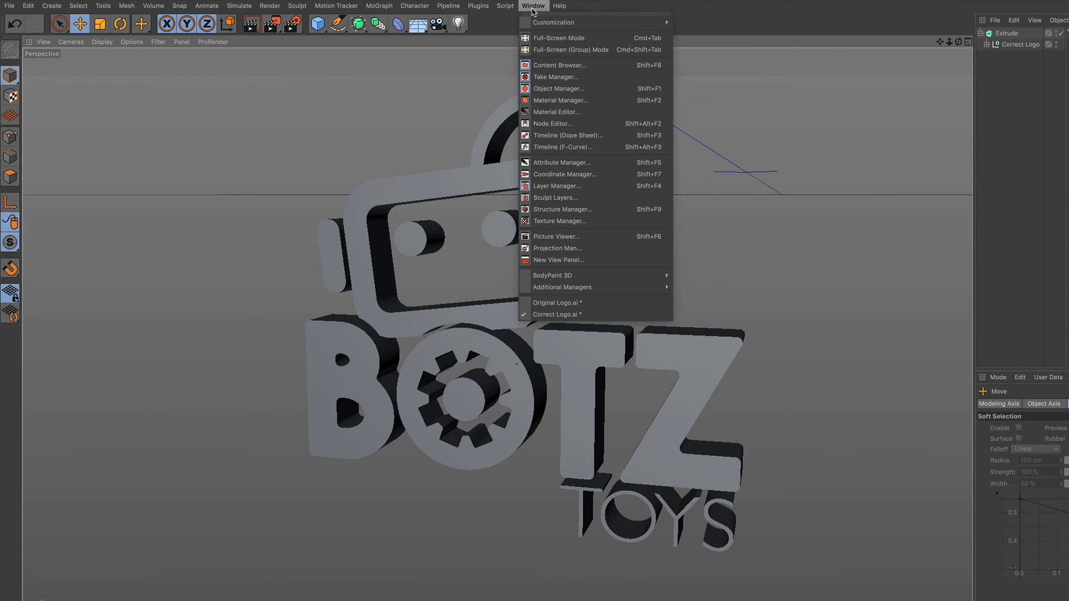
left_click(548, 304)
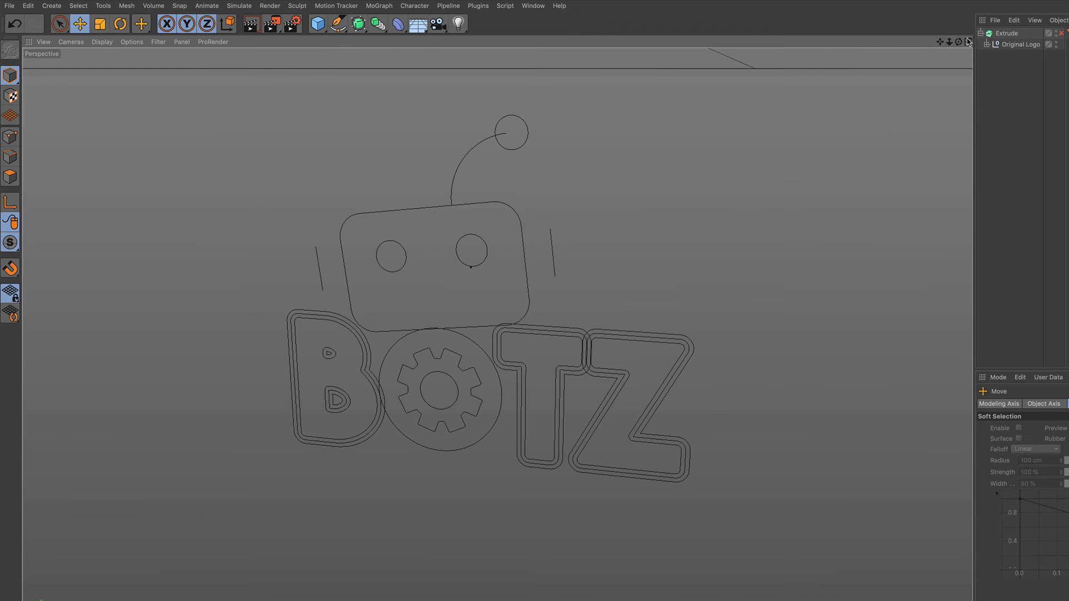
left_click_drag(967, 40, 692, 374)
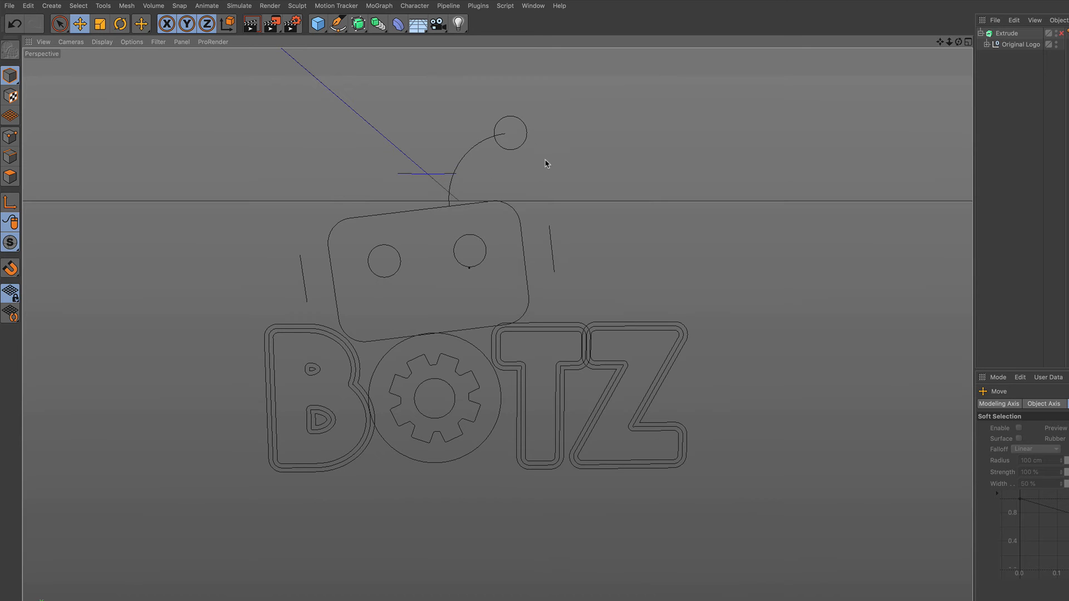
left_click_drag(958, 42, 804, 174)
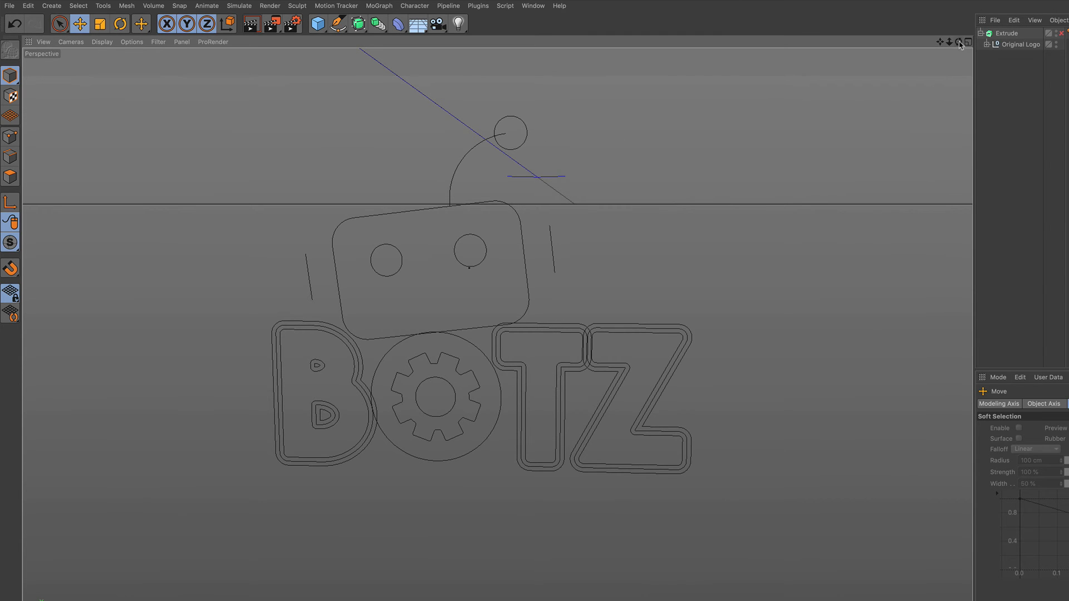
mouse_move(958, 43)
left_mouse_down()
mouse_move(919, 46)
mouse_move(952, 28)
mouse_move(951, 16)
mouse_move(955, 38)
mouse_move(918, 32)
mouse_move(937, 63)
mouse_move(988, 17)
mouse_move(961, 47)
left_mouse_up()
Step: Enable the Extrude object on the Original Logo splines and inspect the extruded head, ears and letters from several angles
left_click(1061, 33)
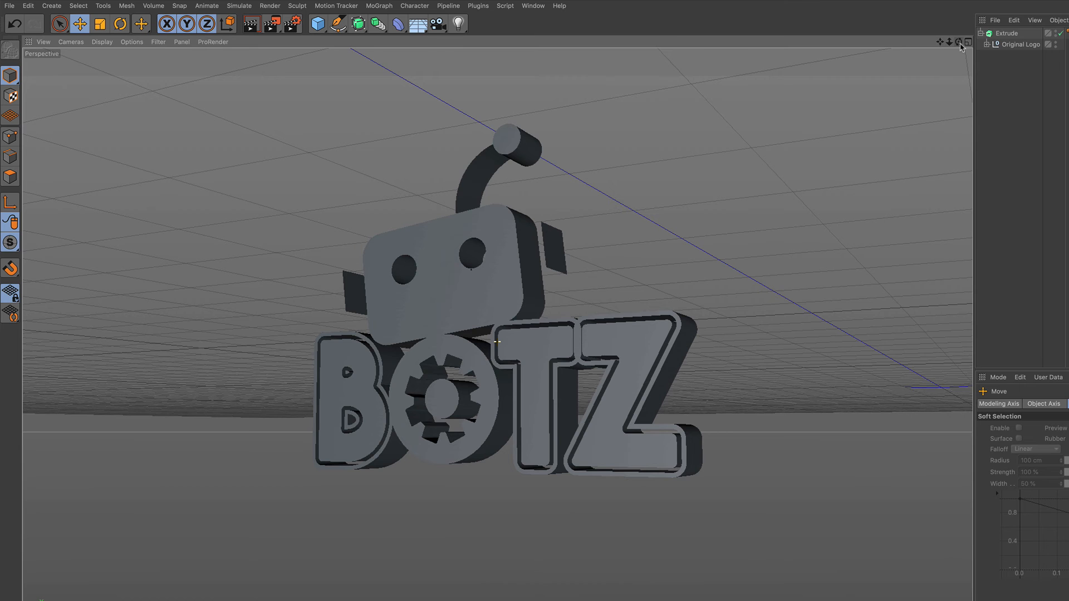
left_click_drag(960, 47, 961, 46)
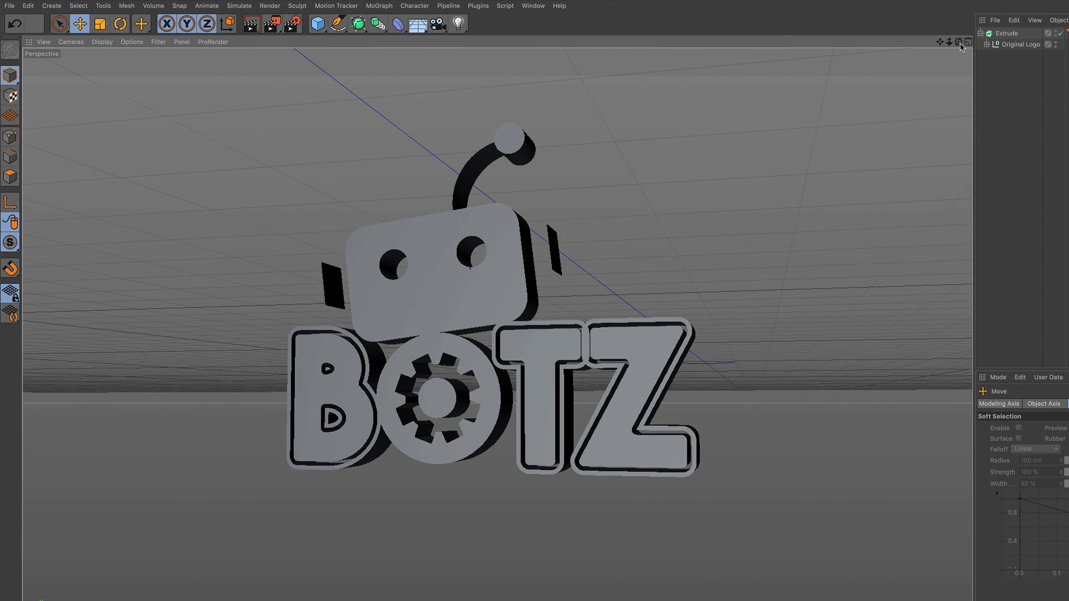
mouse_move(961, 47)
left_mouse_down()
mouse_move(947, 50)
mouse_move(960, 46)
left_mouse_up()
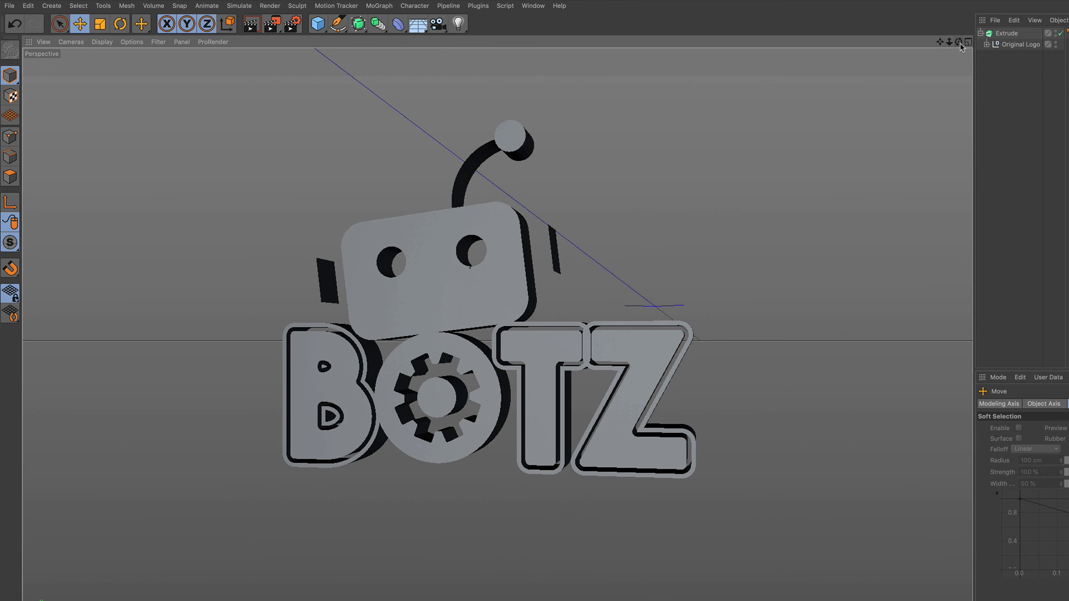
left_click_drag(959, 48, 961, 55)
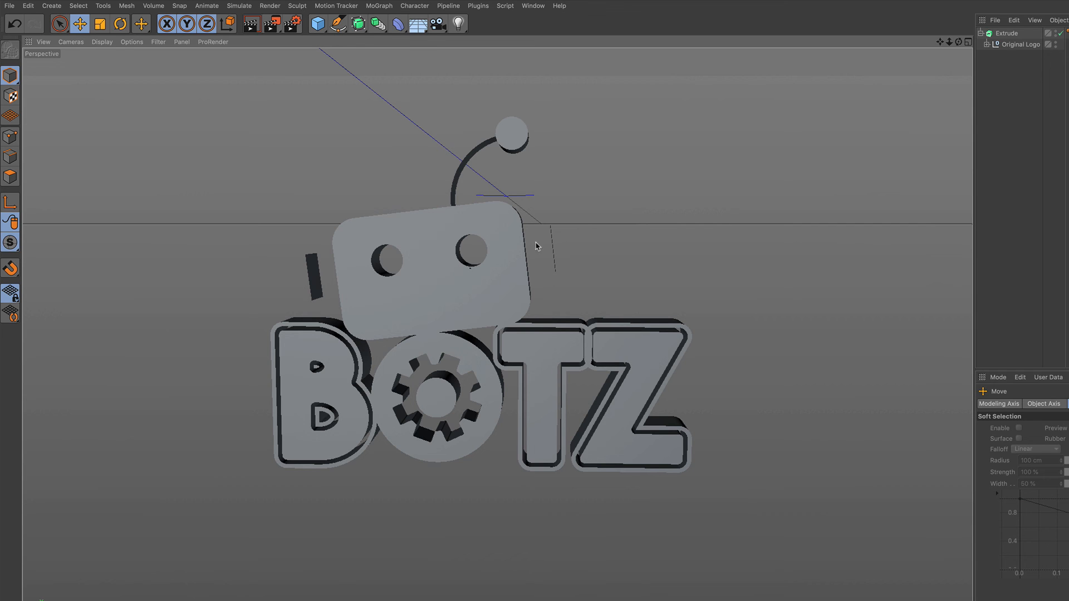
Step: Return to the Correct Logo.ai document and inspect its extruded logo for comparison with the original
left_click(532, 5)
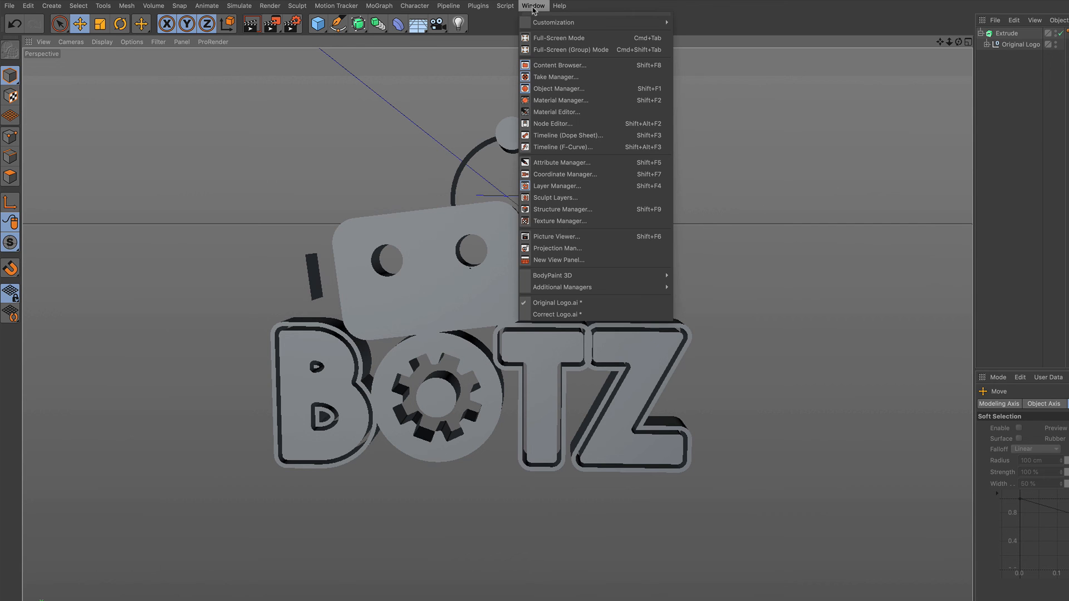
left_click(569, 313)
left_click_drag(958, 42, 958, 46)
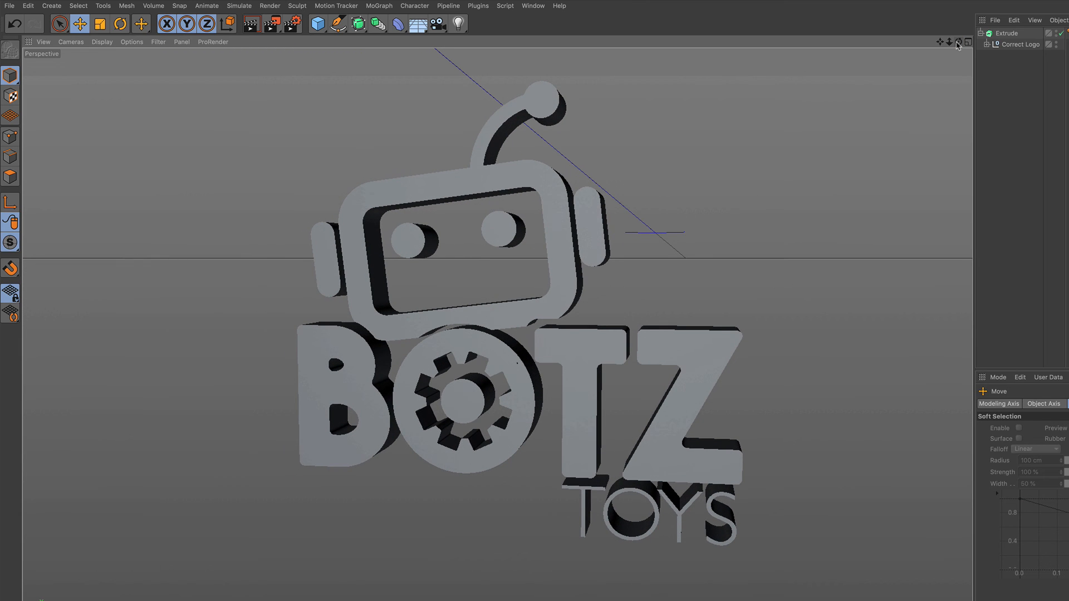